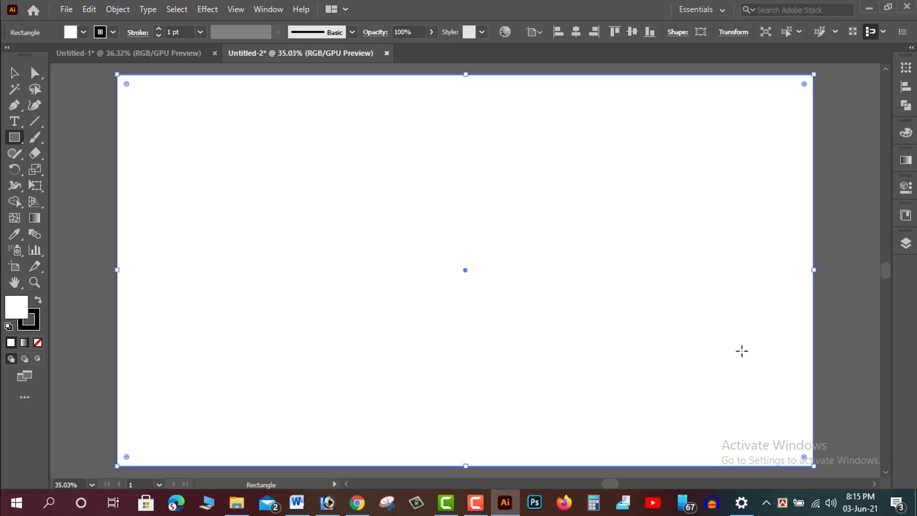
- Give the artboard-sized rectangle a black fill and no stroke
{"action": "left_click", "coordinate": [39, 300]}
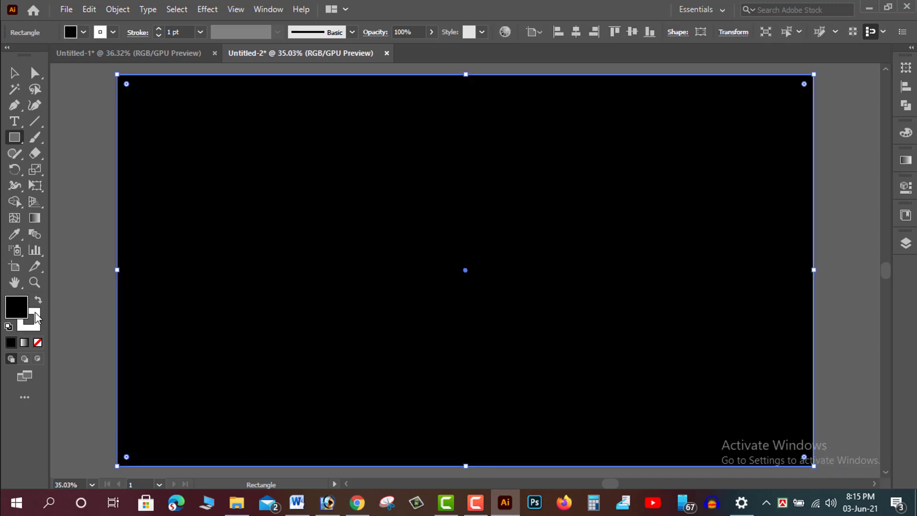
{"action": "left_click", "coordinate": [35, 326]}
{"action": "left_click", "coordinate": [38, 342]}
{"action": "left_click", "coordinate": [12, 73]}
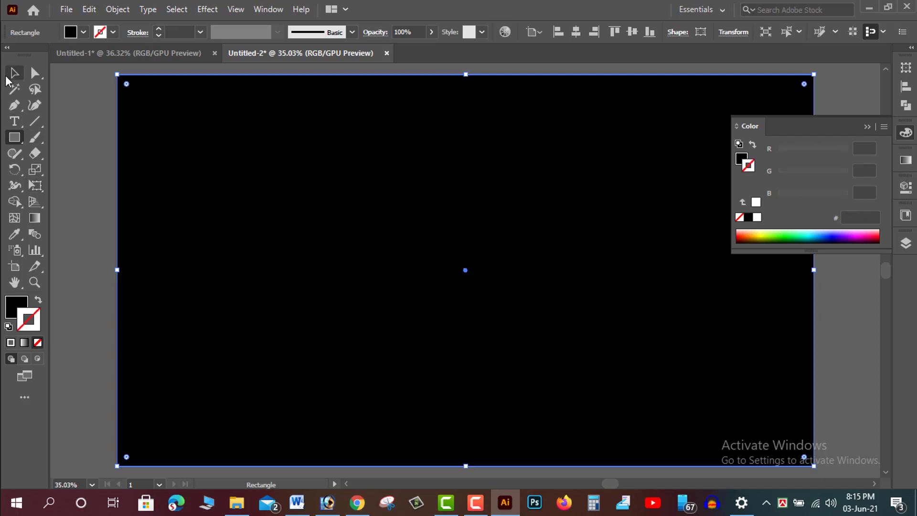
- Select the black background rectangle and lock it
{"action": "left_click", "coordinate": [96, 151]}
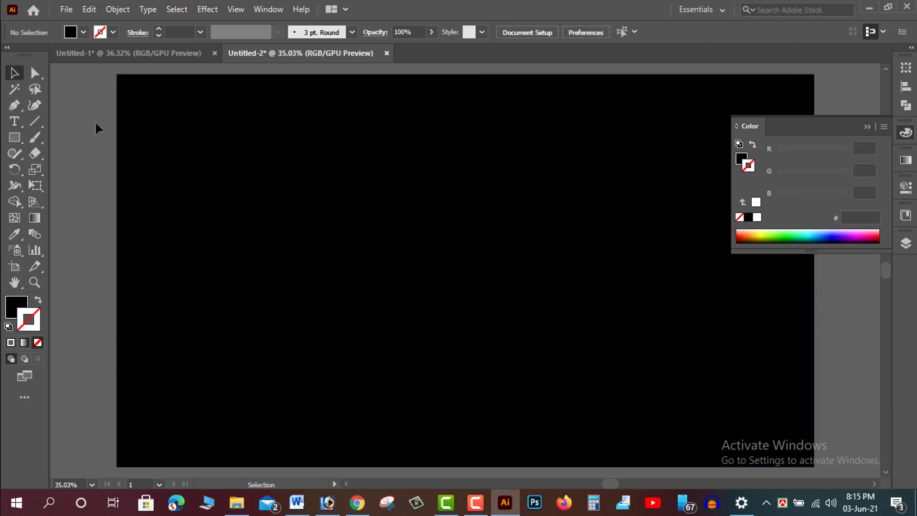
{"action": "left_click", "coordinate": [210, 158]}
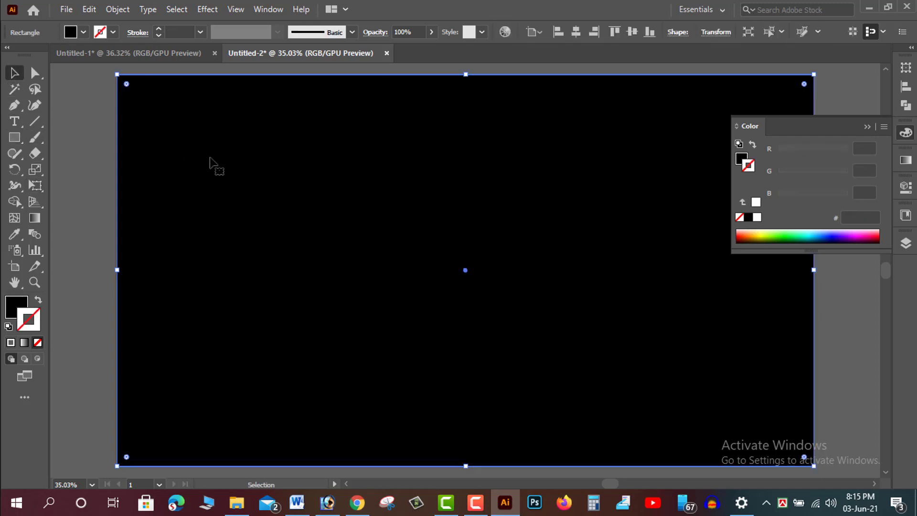
{"action": "left_click", "coordinate": [118, 9]}
{"action": "mouse_move", "coordinate": [287, 100]}
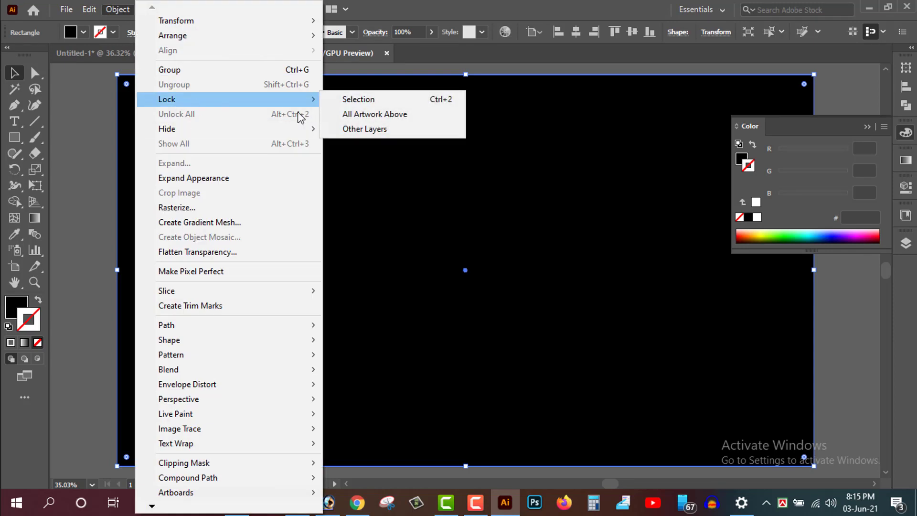
{"action": "left_click", "coordinate": [377, 99]}
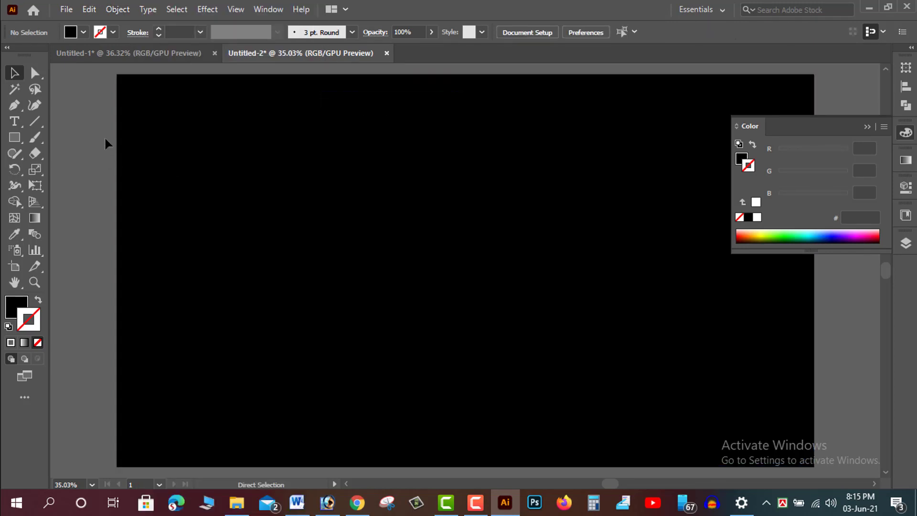
- Draw a pointed arch shape with the Pen tool: a sharp apex and a curved base
{"action": "key", "text": "ctrl+="}
{"action": "left_click", "coordinate": [14, 105]}
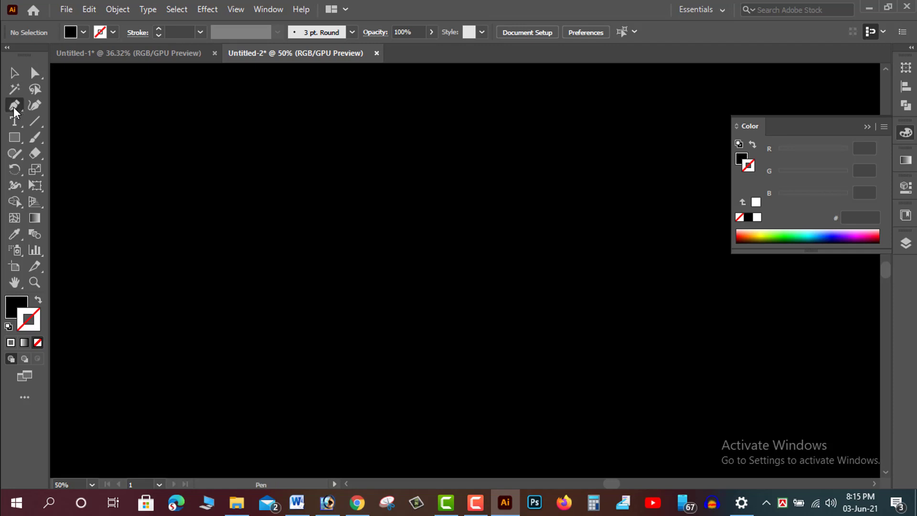
{"action": "key", "text": "ctrl+minus"}
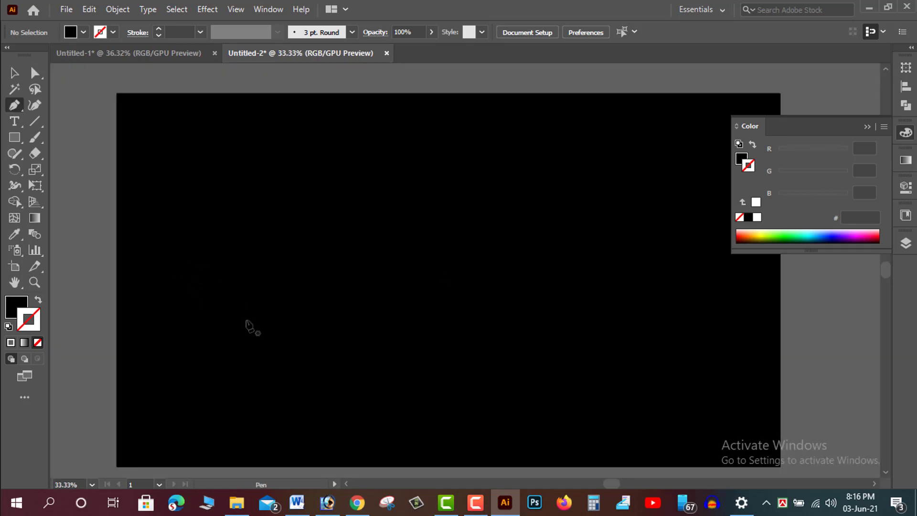
{"action": "left_click", "coordinate": [302, 163]}
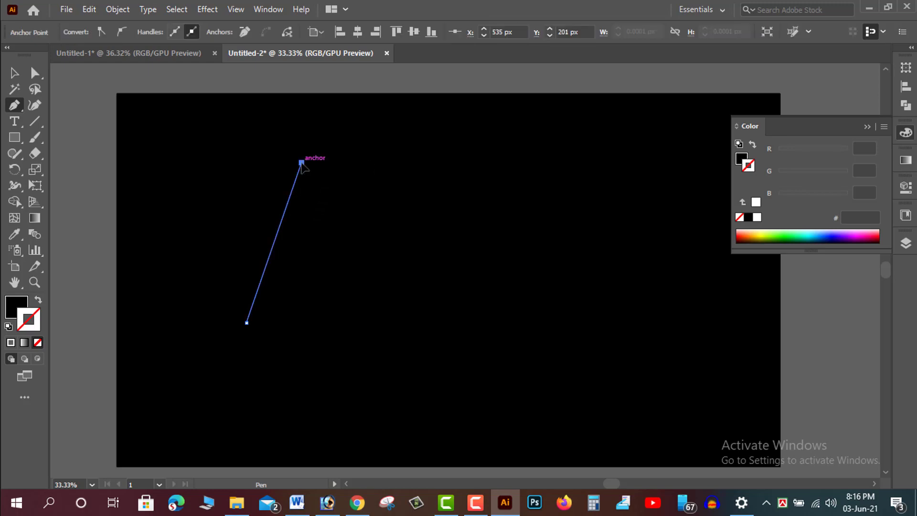
{"action": "left_click", "coordinate": [342, 261]}
{"action": "left_click_drag", "start_coordinate": [258, 337], "coordinate": [234, 389]}
{"action": "left_click_drag", "start_coordinate": [346, 260], "coordinate": [297, 345]}
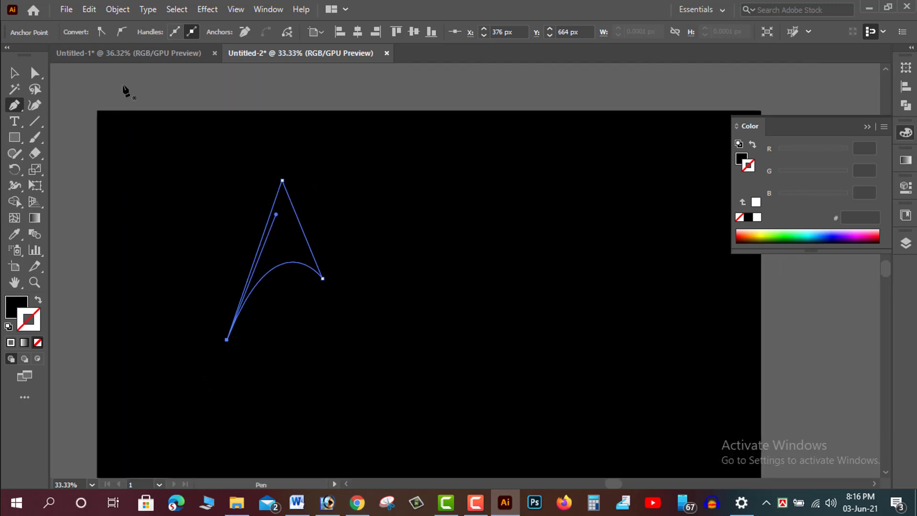
- Fill the arch shape with white
{"action": "left_click", "coordinate": [15, 72]}
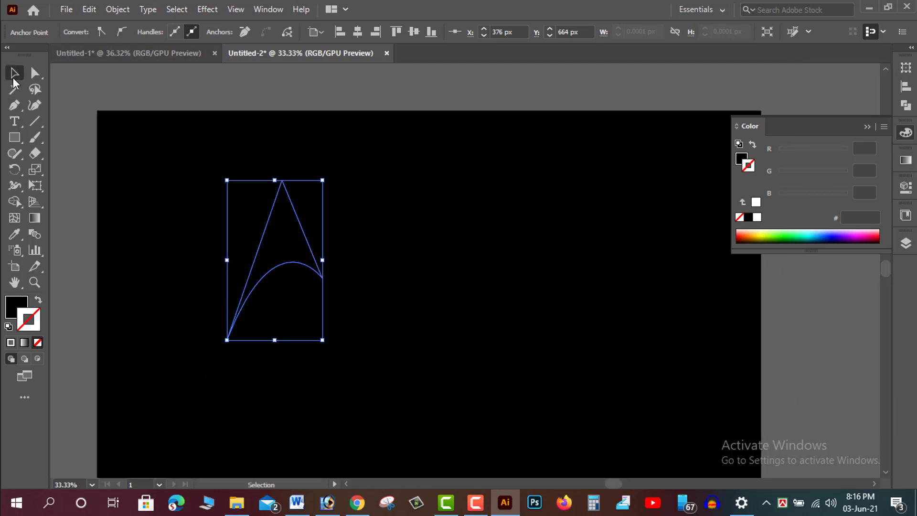
{"action": "left_click", "coordinate": [16, 309]}
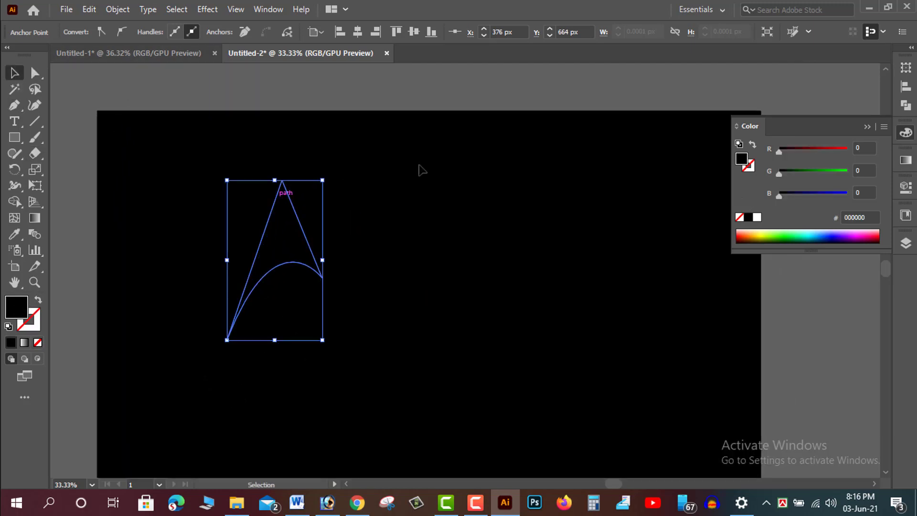
{"action": "left_click", "coordinate": [757, 217]}
{"action": "left_click", "coordinate": [294, 256]}
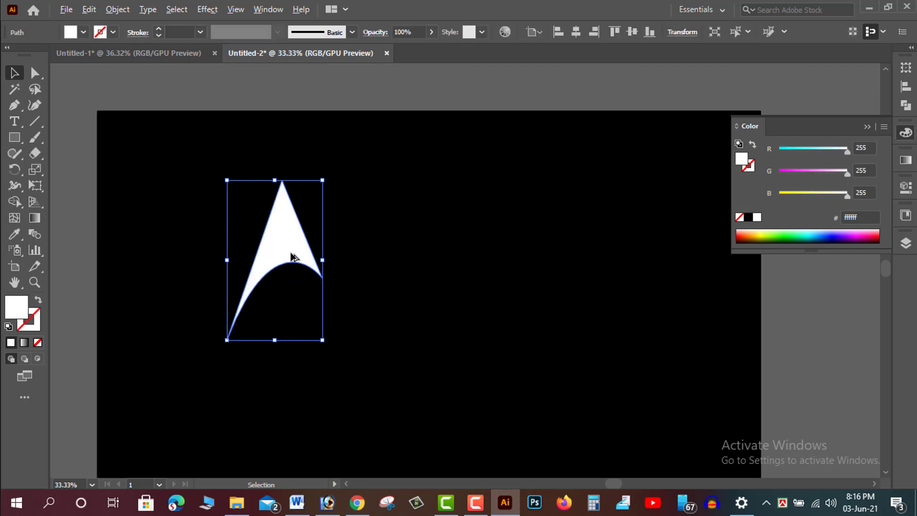
- Reflect a copy of the arch across the vertical axis
{"action": "right_click", "coordinate": [290, 256]}
{"action": "mouse_move", "coordinate": [349, 404]}
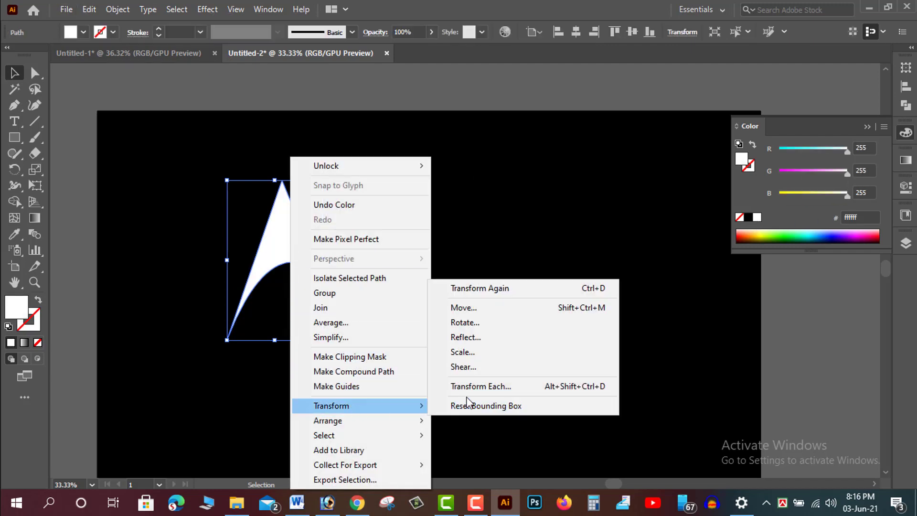
{"action": "left_click", "coordinate": [475, 340]}
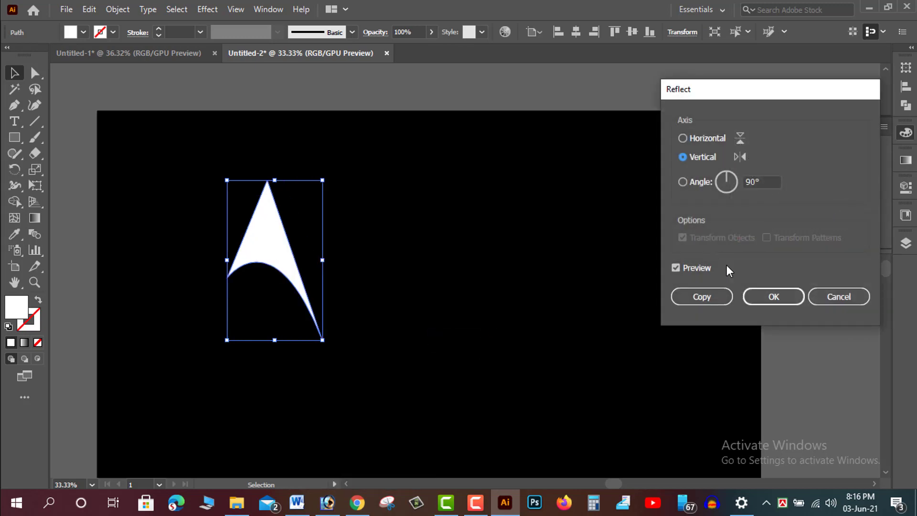
{"action": "left_click", "coordinate": [705, 291]}
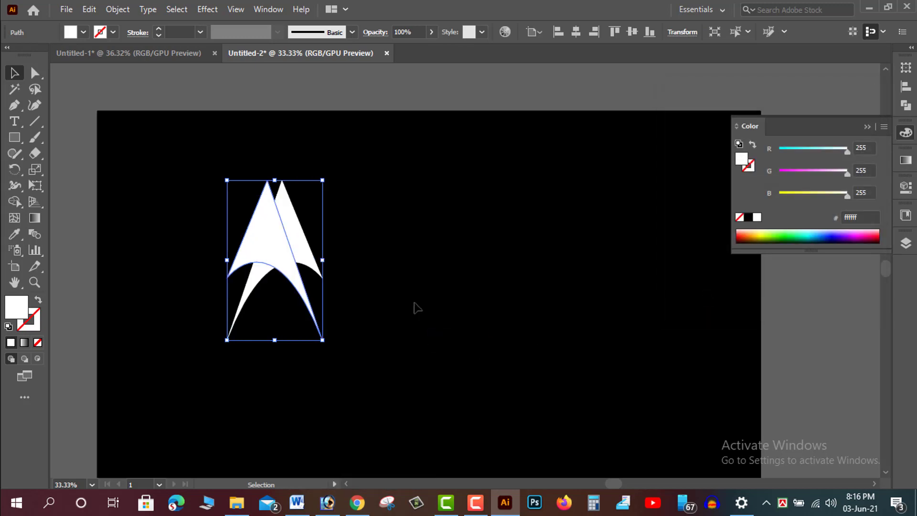
- Move the reflected copy right so the two arches meet at their base, forming an M
{"action": "left_click_drag", "start_coordinate": [293, 272], "coordinate": [376, 273]}
{"action": "left_click", "coordinate": [589, 243]}
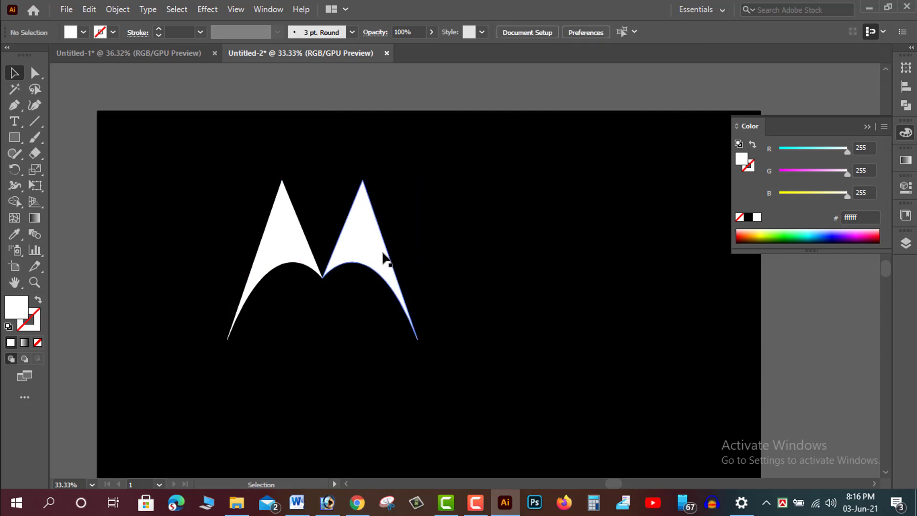
- Select both arches, check their joint close up, and combine them with Pathfinder Unite
{"action": "key", "text": "ctrl+1"}
{"action": "left_click_drag", "start_coordinate": [221, 282], "coordinate": [625, 332]}
{"action": "key", "text": "ctrl+plus"}
{"action": "key", "text": "ctrl+plus"}
{"action": "key", "text": "ctrl+plus"}
{"action": "key", "text": "ctrl+plus"}
{"action": "left_click_drag", "start_coordinate": [416, 337], "coordinate": [484, 227]}
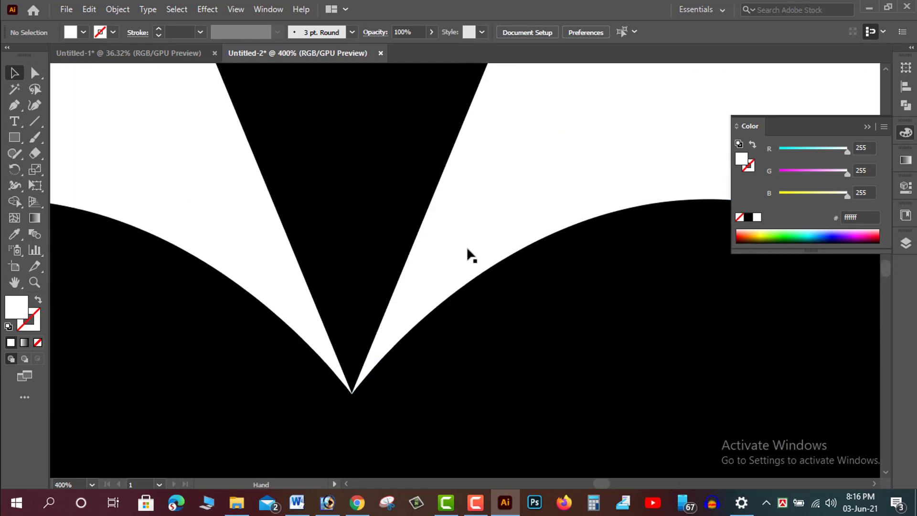
{"action": "left_click", "coordinate": [468, 254]}
{"action": "left_click", "coordinate": [275, 237]}
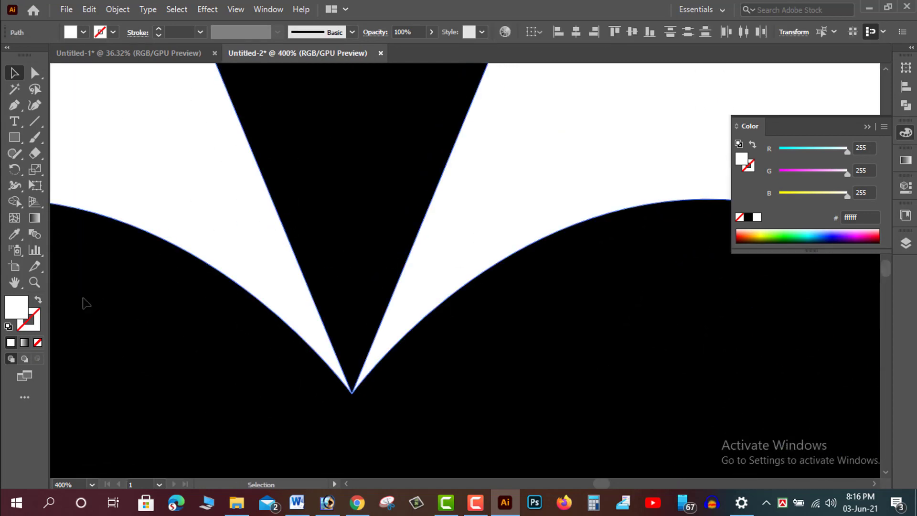
{"action": "left_click", "coordinate": [904, 110]}
{"action": "left_click", "coordinate": [749, 100]}
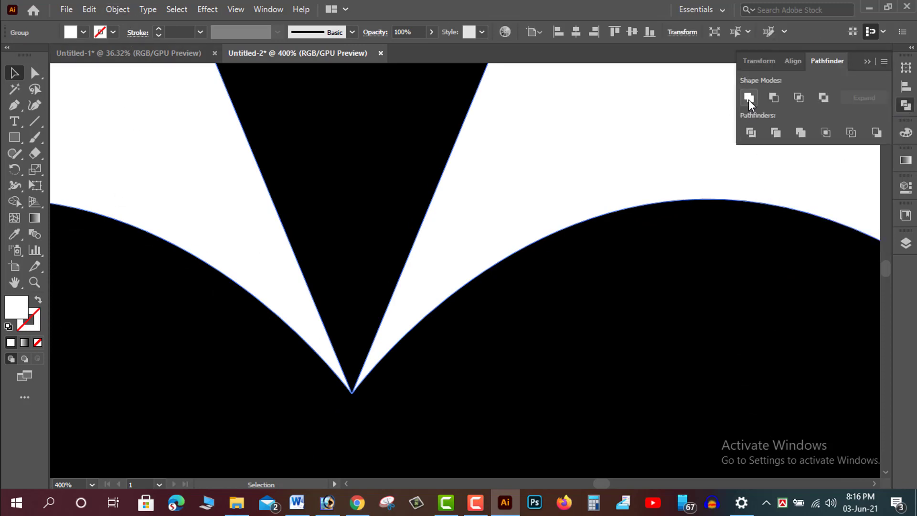
{"action": "key", "text": "ctrl+0"}
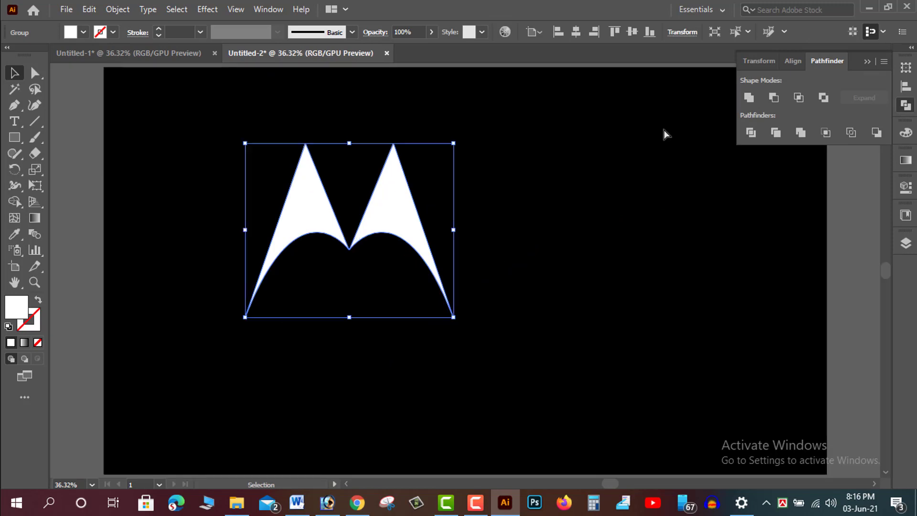
- Move the M logo to the centre of the artboard
{"action": "left_click_drag", "start_coordinate": [360, 249], "coordinate": [488, 218]}
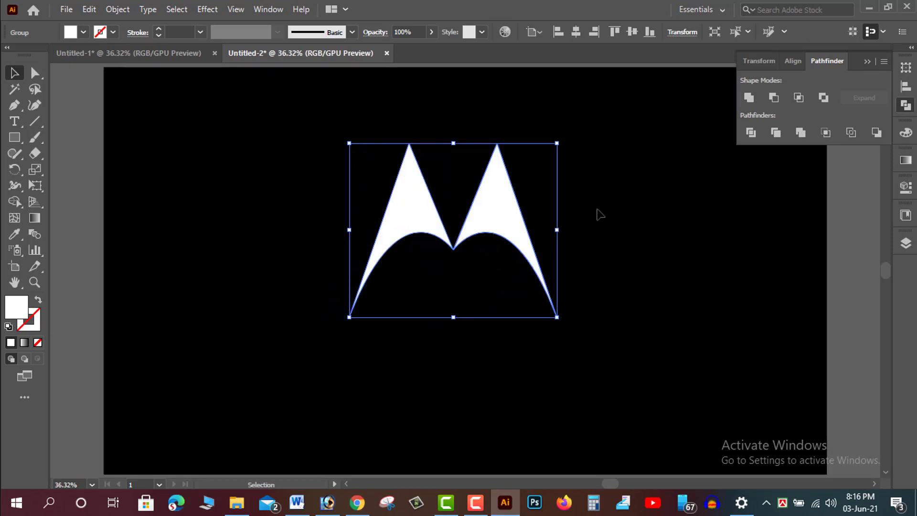
{"action": "left_click", "coordinate": [594, 210]}
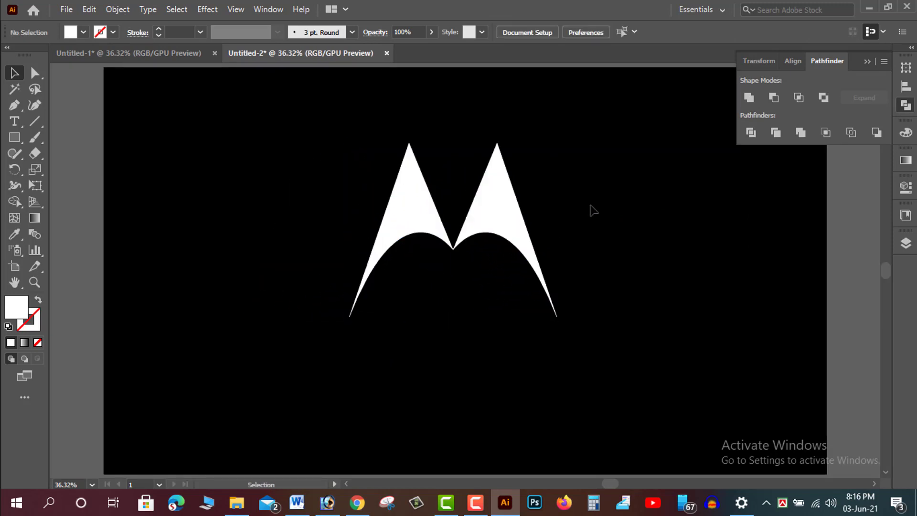
{"action": "left_click", "coordinate": [508, 237]}
{"action": "left_click", "coordinate": [497, 349]}
- Start a point text object below the logo with a 72 pt font size
{"action": "left_click", "coordinate": [15, 122]}
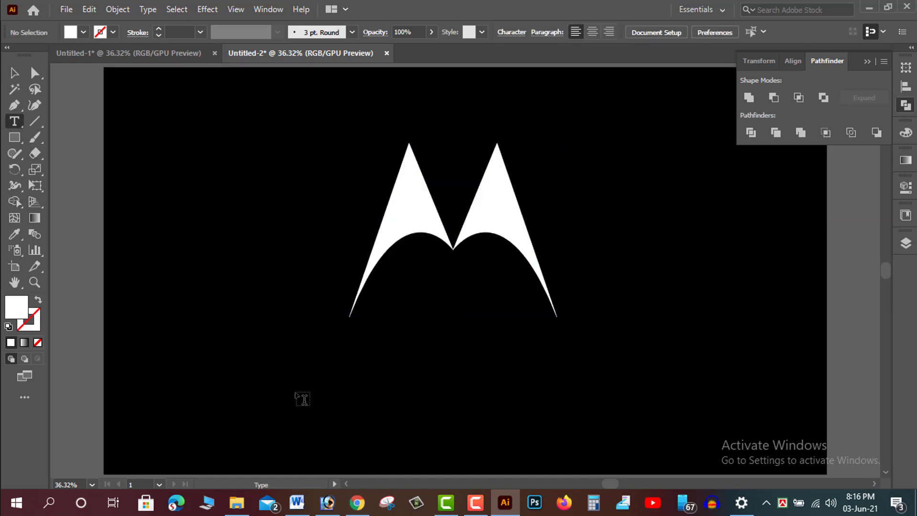
{"action": "left_click", "coordinate": [303, 398]}
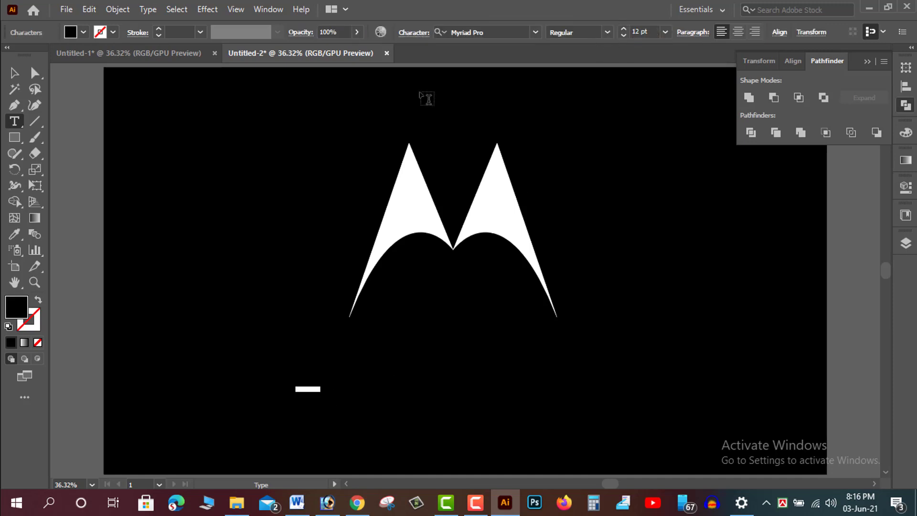
{"action": "left_click", "coordinate": [665, 31]}
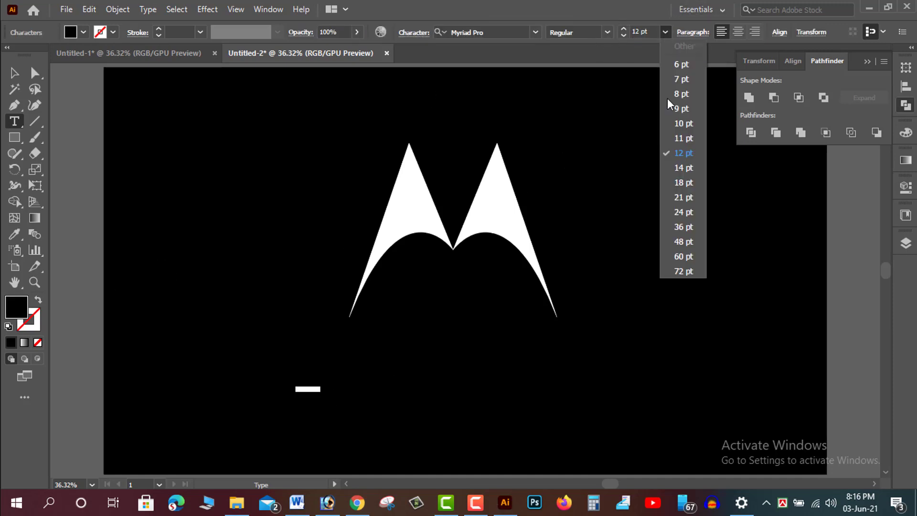
{"action": "left_click", "coordinate": [678, 272]}
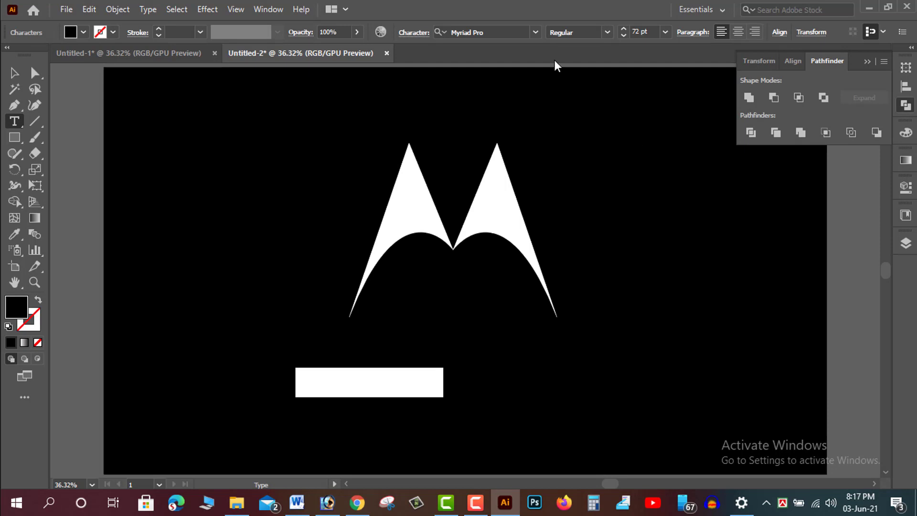
- Set the text font to Arial and its fill to white
{"action": "left_click", "coordinate": [535, 32]}
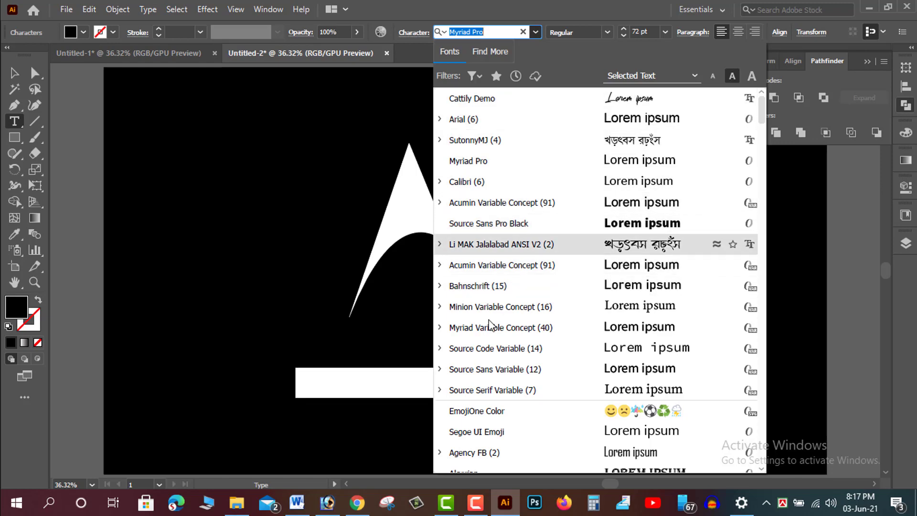
{"action": "left_click", "coordinate": [667, 125]}
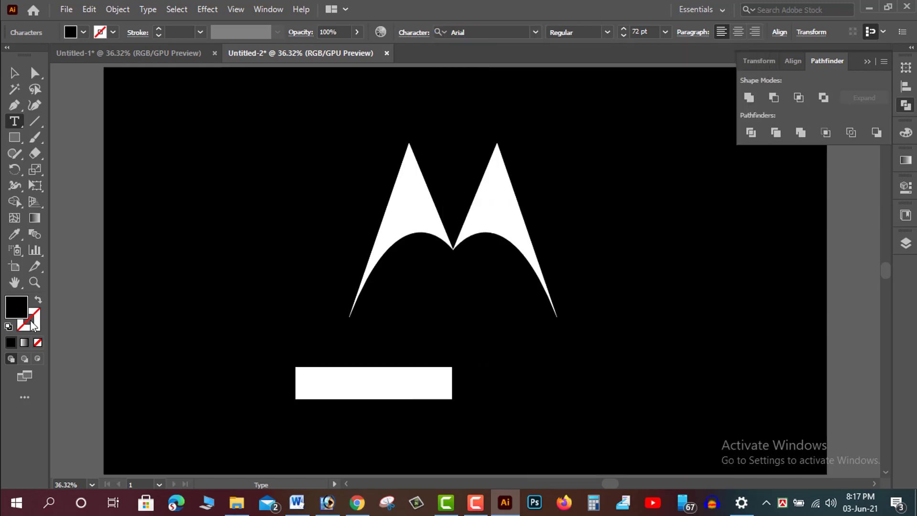
{"action": "left_click", "coordinate": [907, 133]}
{"action": "left_click", "coordinate": [758, 217]}
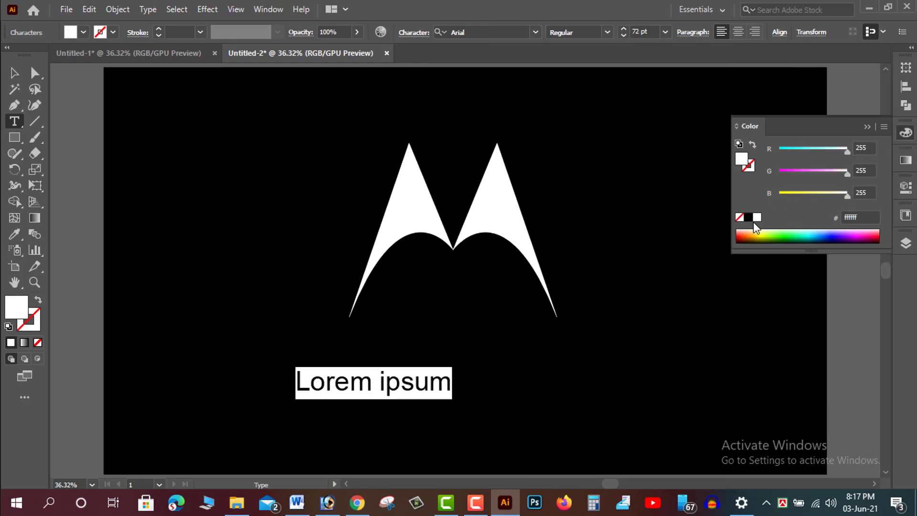
- Type the text Motorola
{"action": "type", "text": "Mo"}
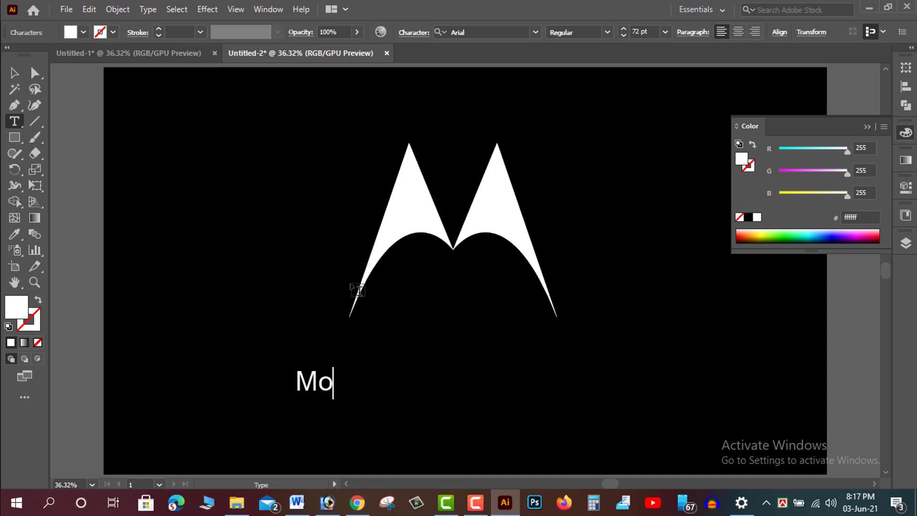
{"action": "type", "text": "torola"}
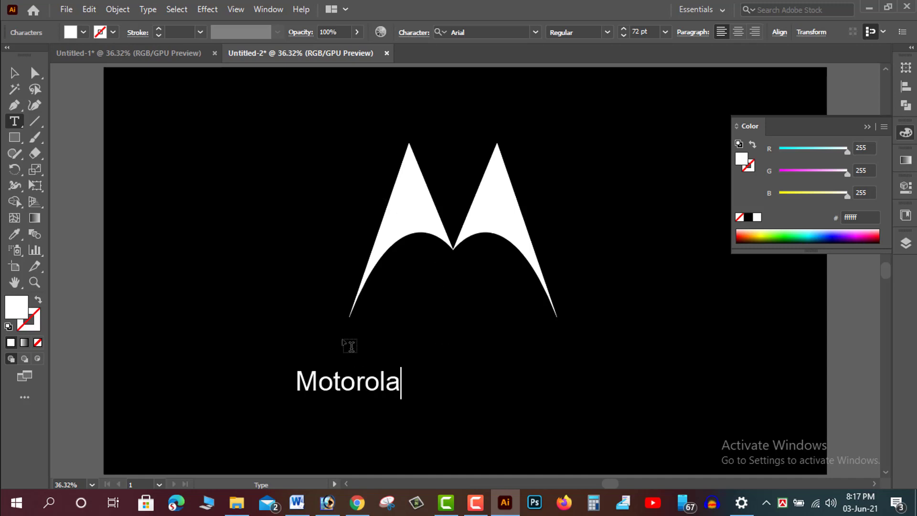
- Scale the Motorola text up to about 88 pt and move it between the logo's two arches
{"action": "left_click", "coordinate": [14, 72]}
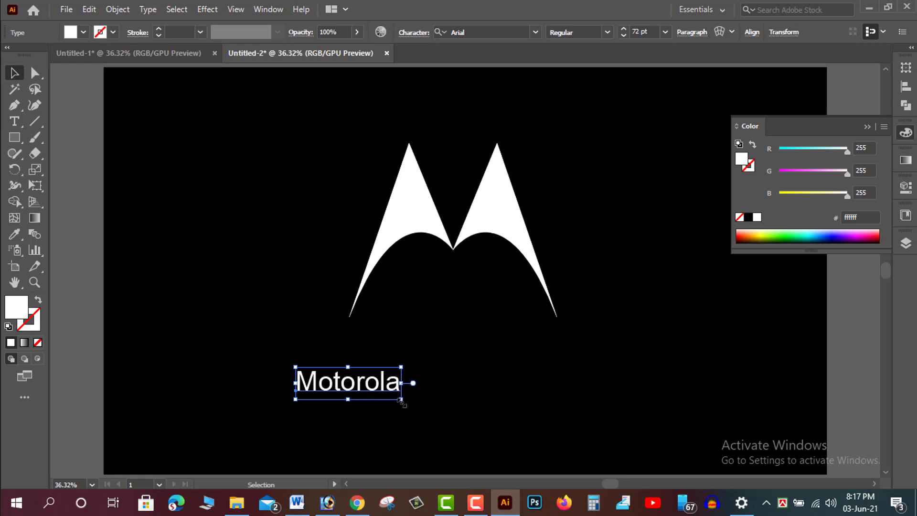
{"action": "left_click_drag", "start_coordinate": [402, 403], "coordinate": [414, 403]}
{"action": "left_click_drag", "start_coordinate": [362, 385], "coordinate": [465, 310]}
{"action": "left_click", "coordinate": [478, 375]}
{"action": "left_click", "coordinate": [489, 308]}
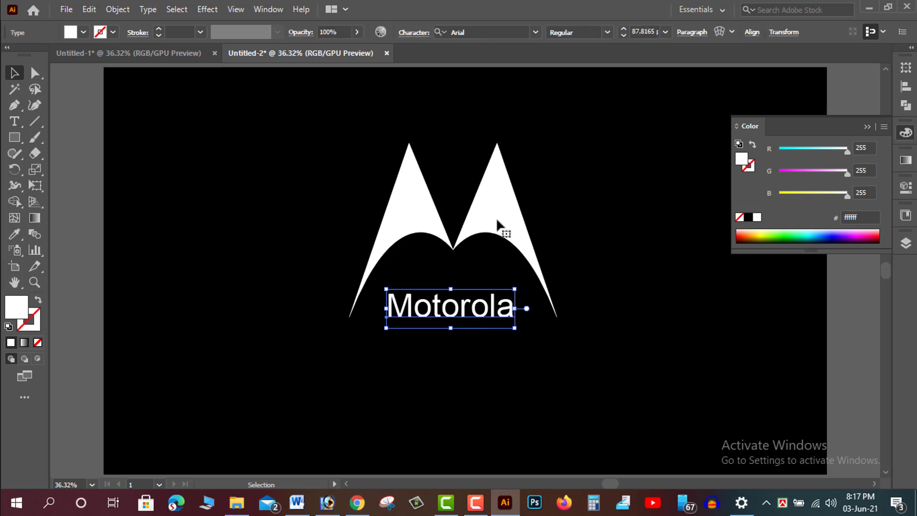
- Align the Motorola text horizontally centred with the arch logo
{"action": "left_click", "coordinate": [500, 225], "text": "shift"}
{"action": "left_click", "coordinate": [452, 32]}
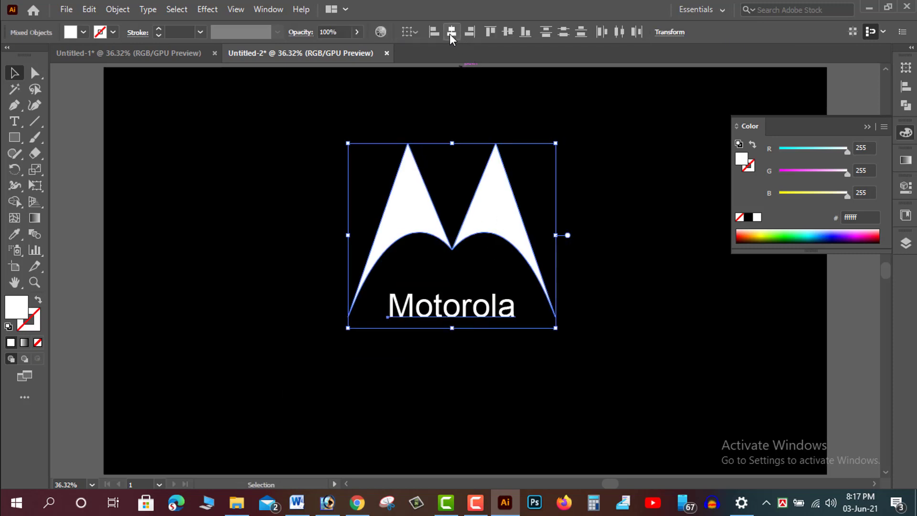
{"action": "left_click", "coordinate": [619, 192]}
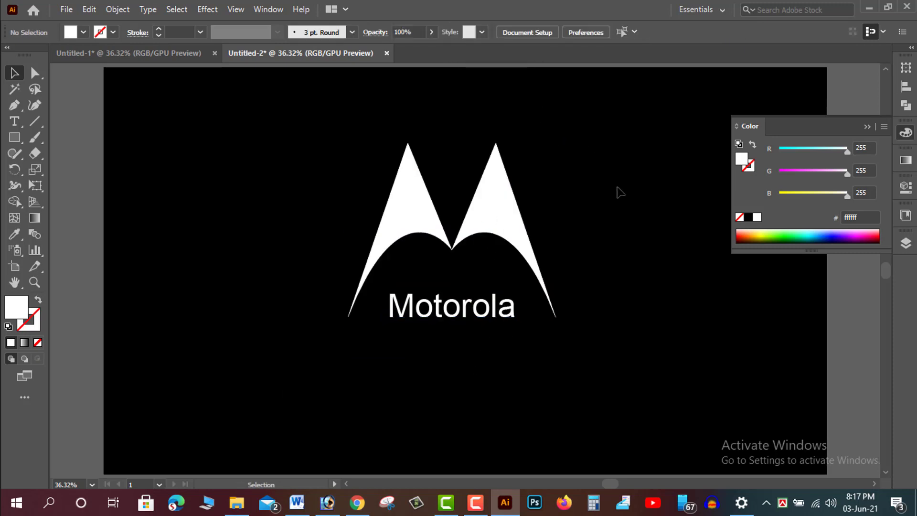
- Change the text font to Source Sans Variable Semibold Italic
{"action": "left_click", "coordinate": [481, 500]}
{"action": "left_click", "coordinate": [517, 405]}
{"action": "left_click", "coordinate": [466, 308]}
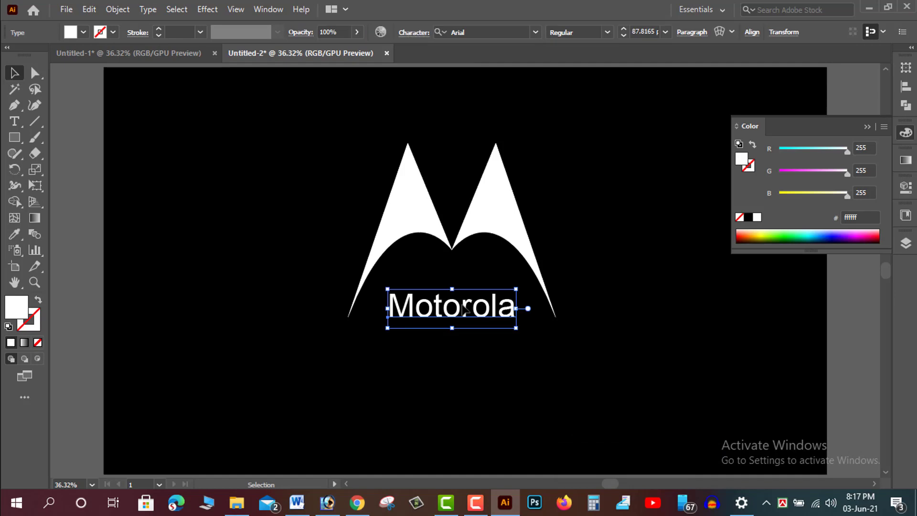
{"action": "left_click", "coordinate": [534, 32]}
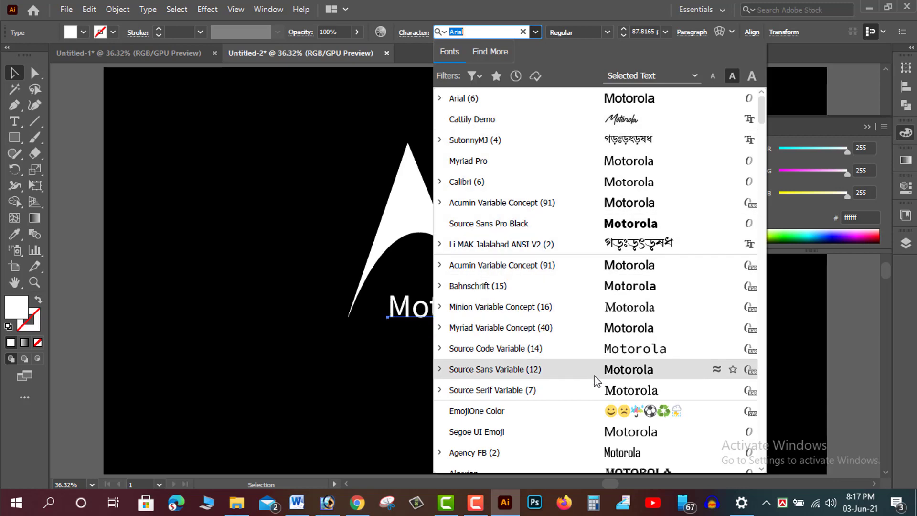
{"action": "left_click", "coordinate": [440, 371]}
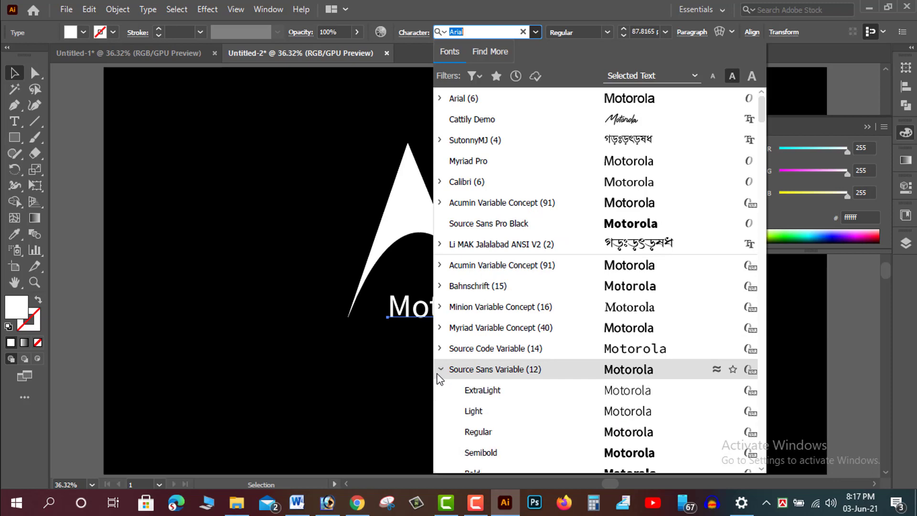
{"action": "scroll", "coordinate": [506, 380], "scroll_direction": "down", "scroll_amount": 3}
{"action": "scroll", "coordinate": [511, 395], "scroll_direction": "down", "scroll_amount": 2}
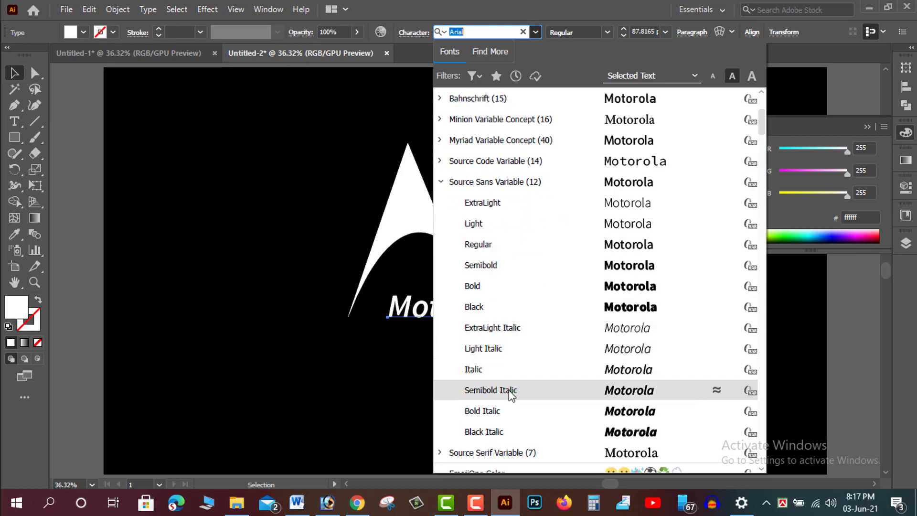
{"action": "left_click", "coordinate": [491, 390]}
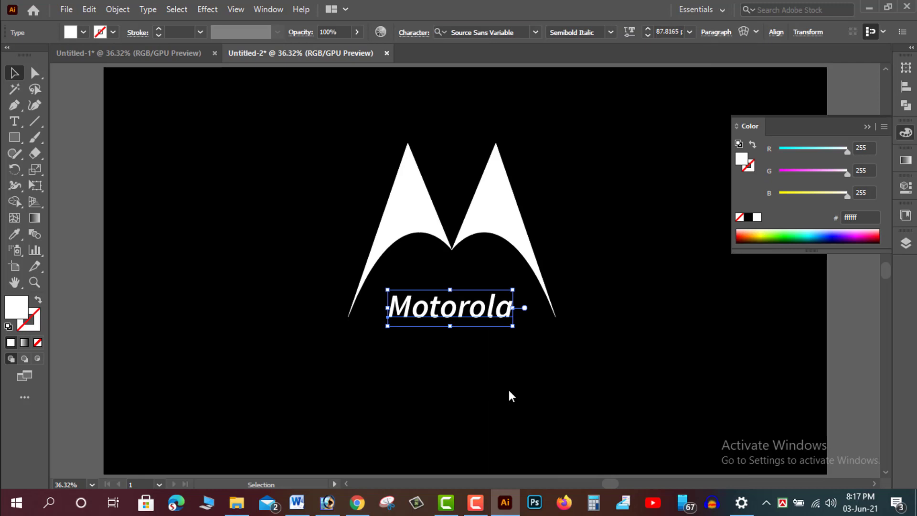
- Retype the wordmark in capitals as MOTOROLA
{"action": "double_click", "coordinate": [432, 315]}
{"action": "left_click_drag", "start_coordinate": [416, 304], "coordinate": [514, 300]}
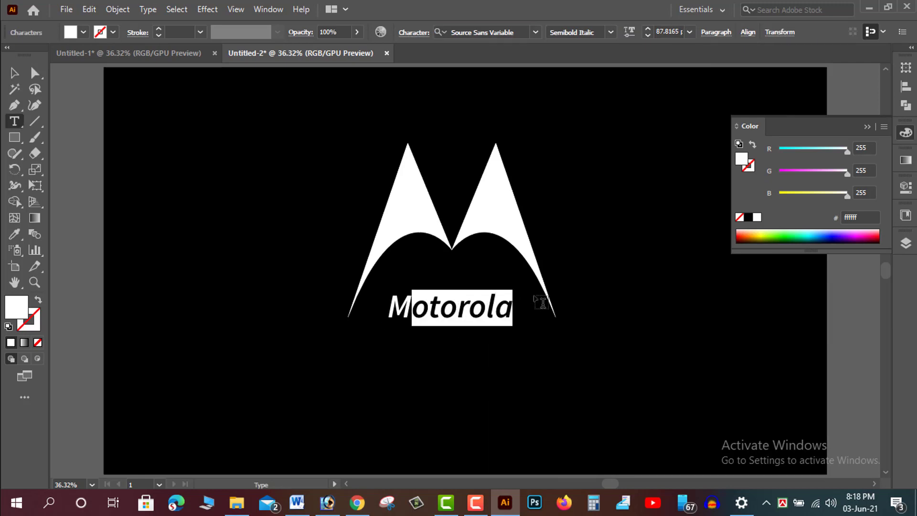
{"action": "type", "text": "OT"}
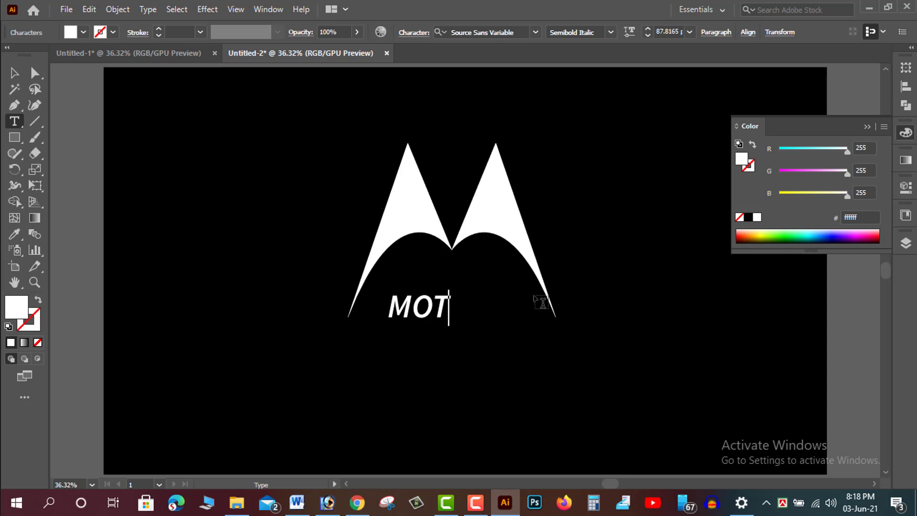
{"action": "type", "text": "OROLA"}
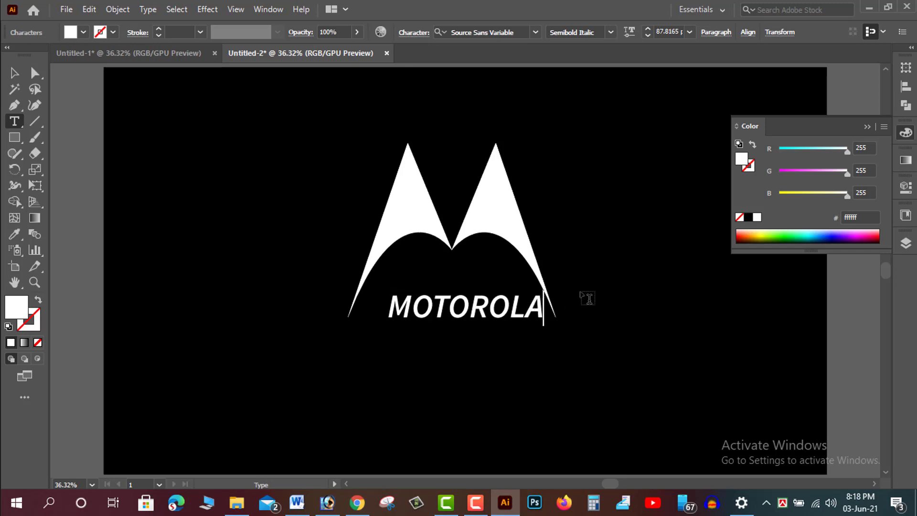
- Move the MOTOROLA text down below the arches
{"action": "left_click", "coordinate": [14, 73]}
{"action": "left_click_drag", "start_coordinate": [445, 316], "coordinate": [457, 346]}
{"action": "left_click", "coordinate": [439, 385]}
{"action": "left_click", "coordinate": [627, 304]}
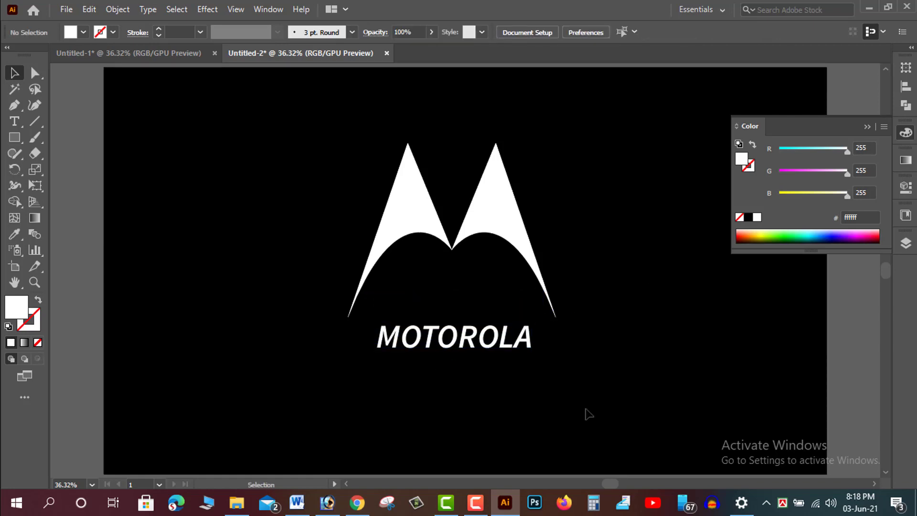
- Move the logo and wordmark together slightly down and to the right
{"action": "left_click_drag", "start_coordinate": [631, 231], "coordinate": [436, 409]}
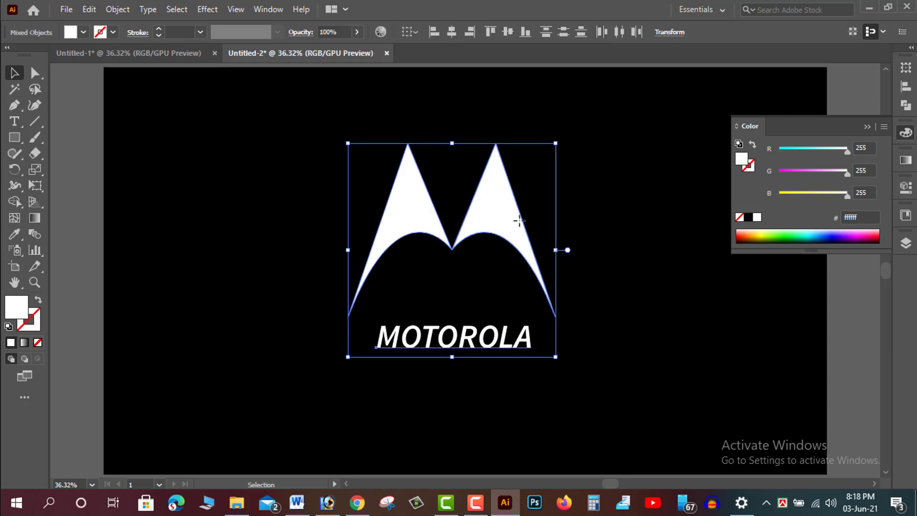
{"action": "left_click_drag", "start_coordinate": [520, 222], "coordinate": [530, 245]}
{"action": "left_click", "coordinate": [657, 225]}
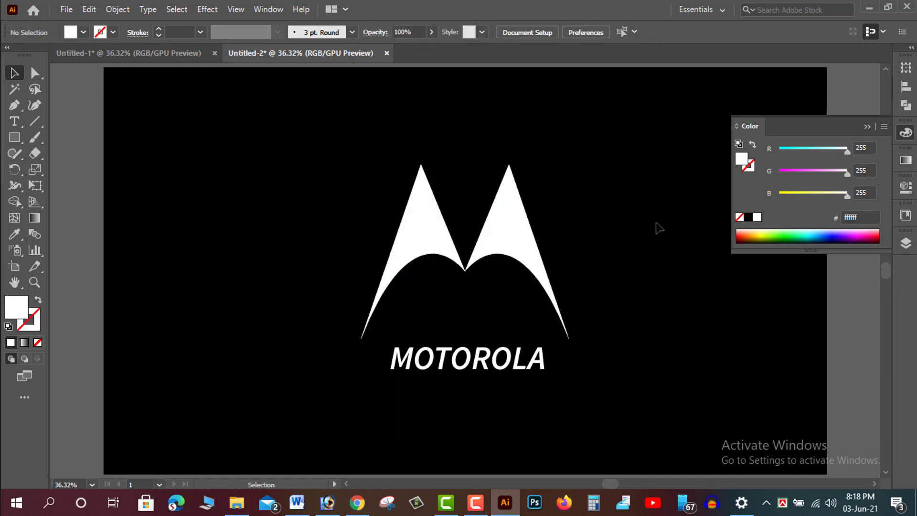
- Unlock all locked objects, including the black background rectangle
{"action": "key", "text": "ctrl+0"}
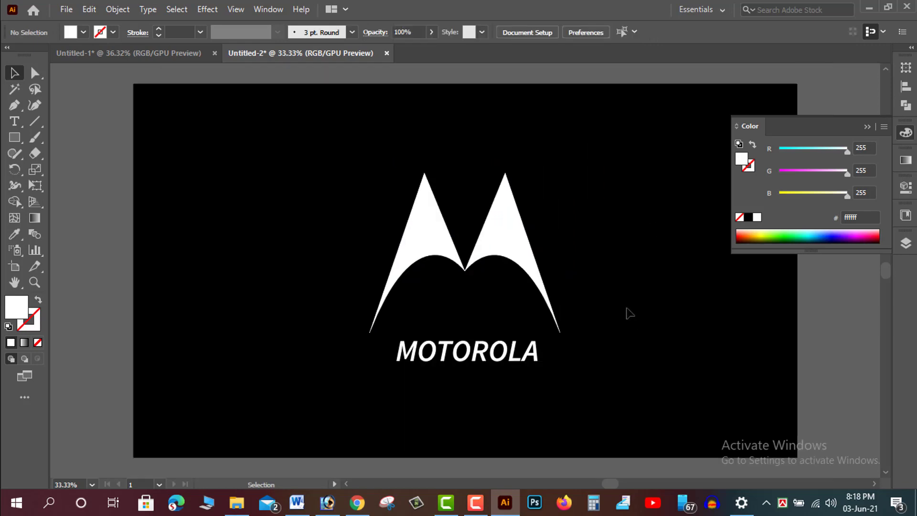
{"action": "left_click", "coordinate": [118, 11]}
{"action": "left_click", "coordinate": [173, 114]}
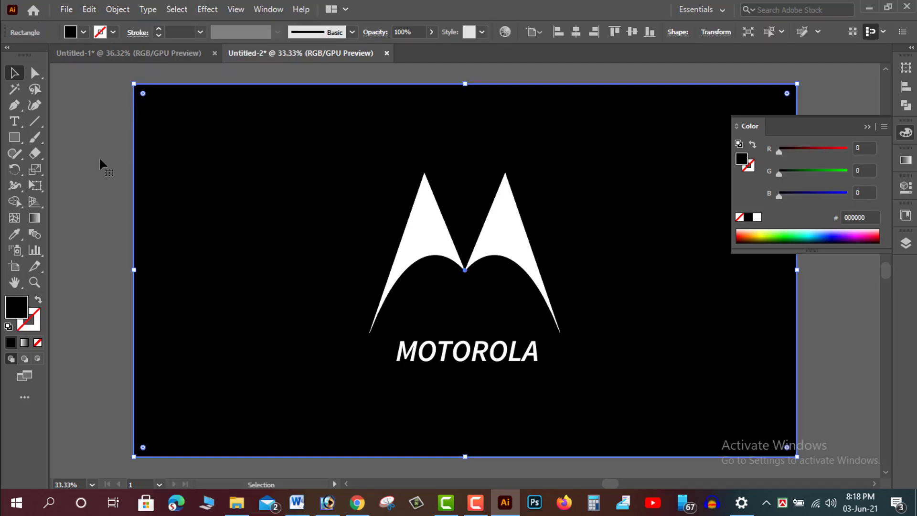
{"action": "left_click", "coordinate": [96, 158]}
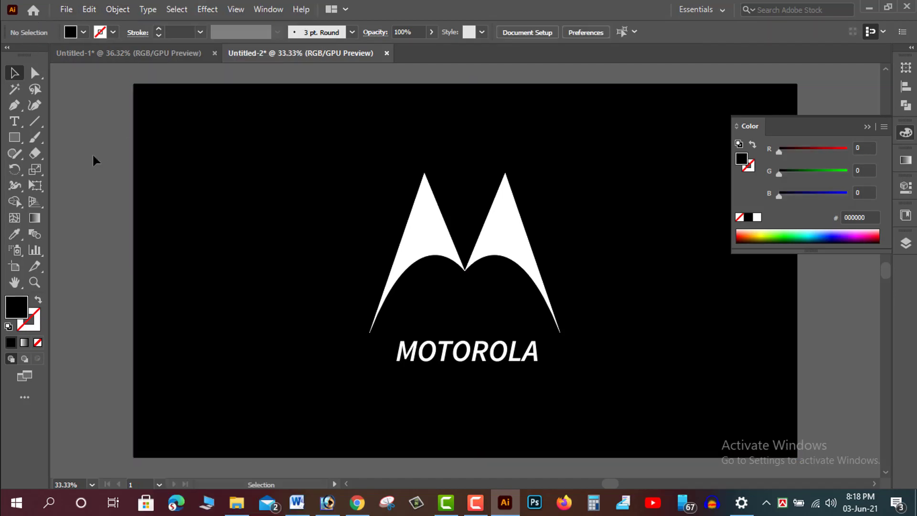
- Start Save As and create a new folder named Motorola on the Desktop
{"action": "left_click", "coordinate": [67, 9]}
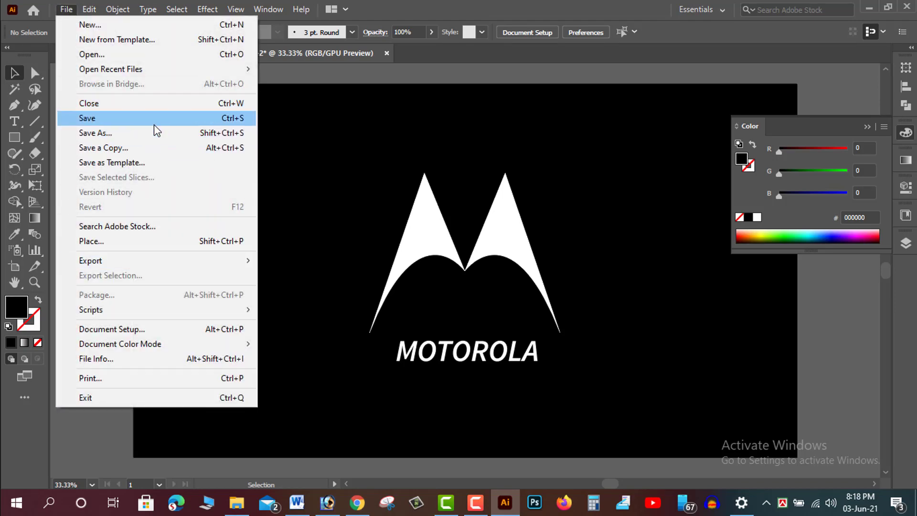
{"action": "left_click", "coordinate": [136, 136]}
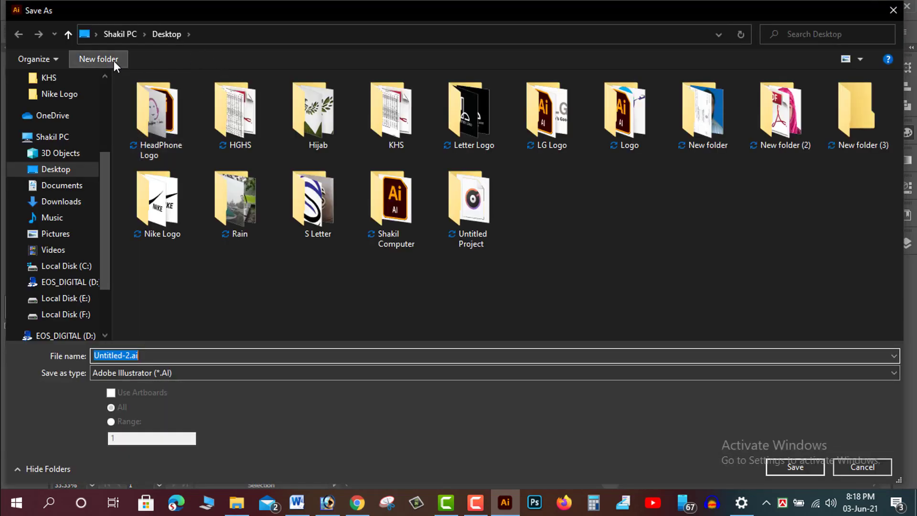
{"action": "left_click", "coordinate": [114, 61]}
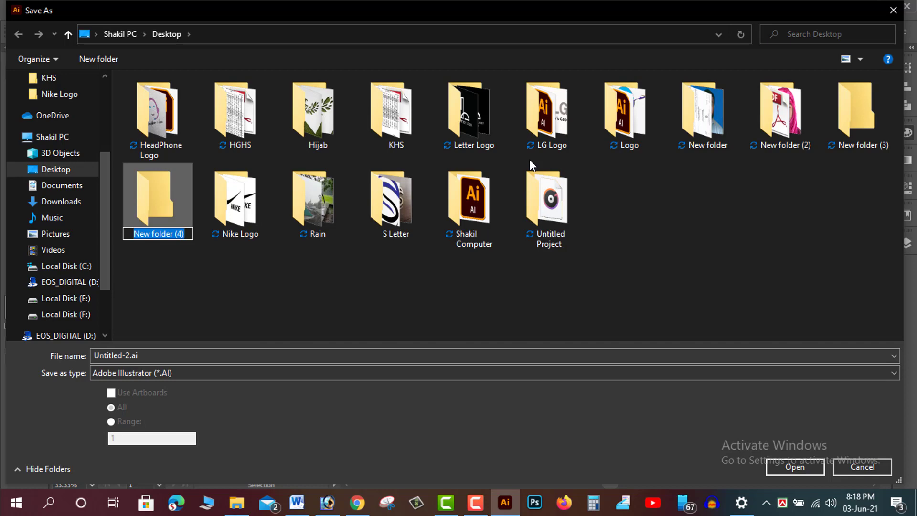
{"action": "type", "text": "mOTO"}
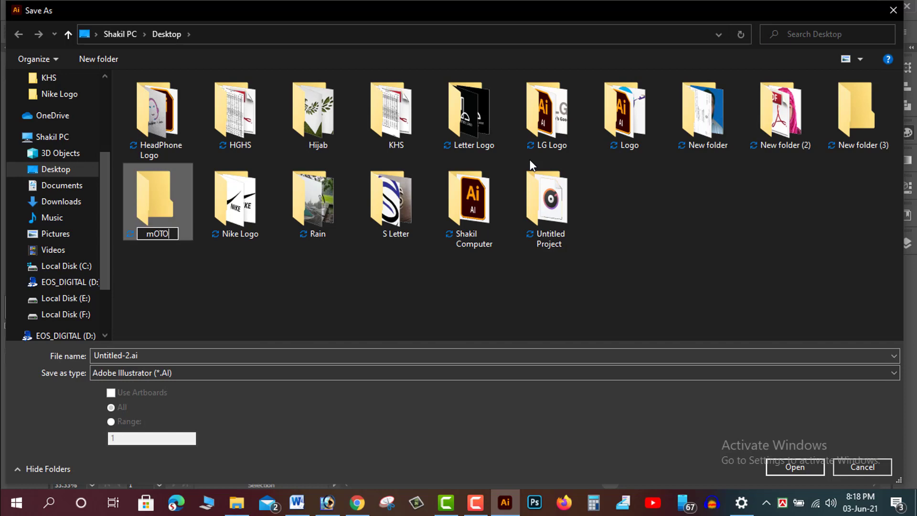
{"action": "key", "text": "BackSpace"}
{"action": "key", "text": "BackSpace"}
{"action": "key", "text": "BackSpace"}
{"action": "key", "text": "BackSpace"}
{"action": "type", "text": "Motorola"}
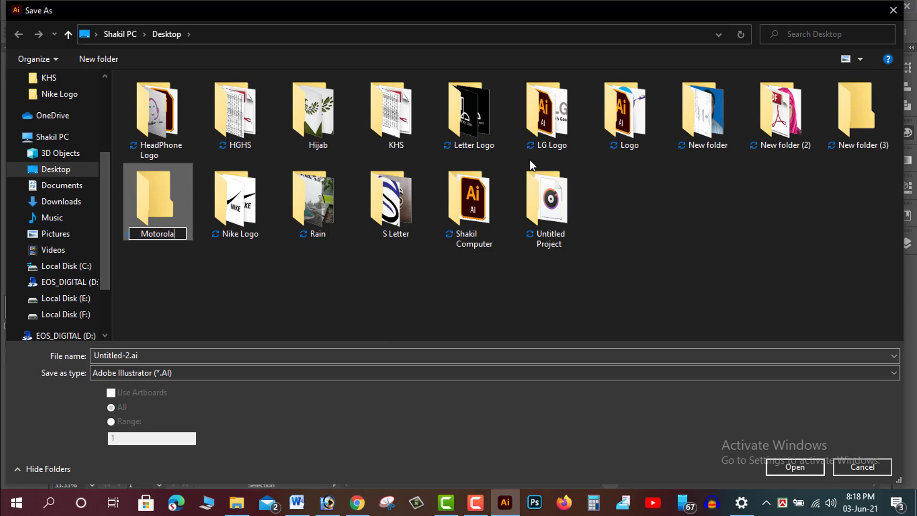
{"action": "left_click", "coordinate": [529, 160]}
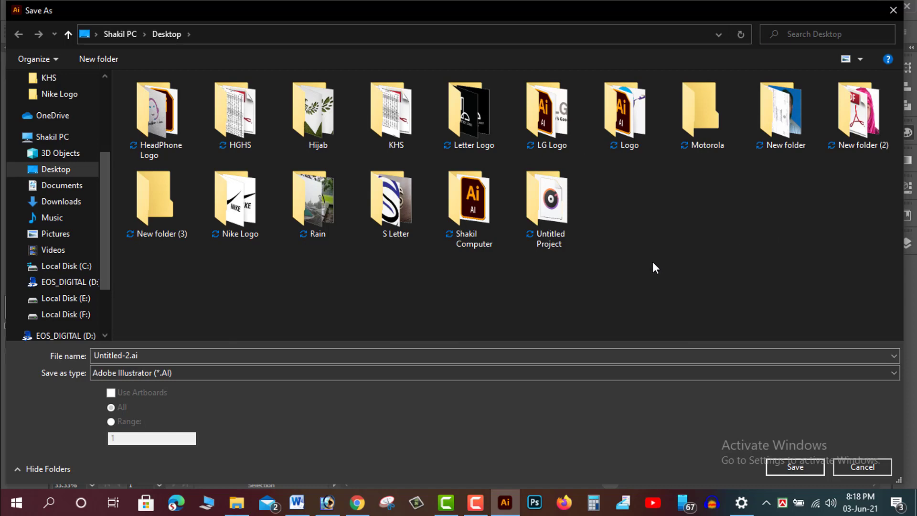
- Save the file as Logo inside the Motorola folder with the default Illustrator options
{"action": "double_click", "coordinate": [700, 109]}
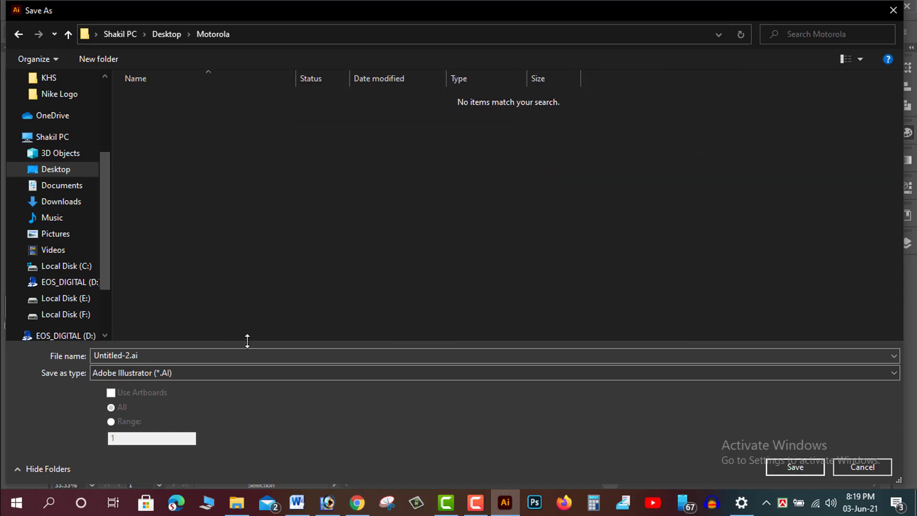
{"action": "type", "text": "Logo"}
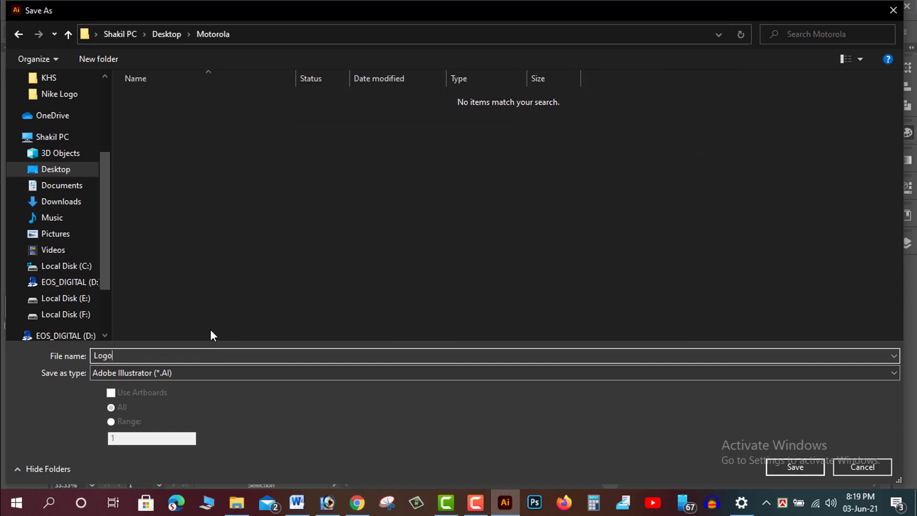
{"action": "left_click", "coordinate": [787, 473]}
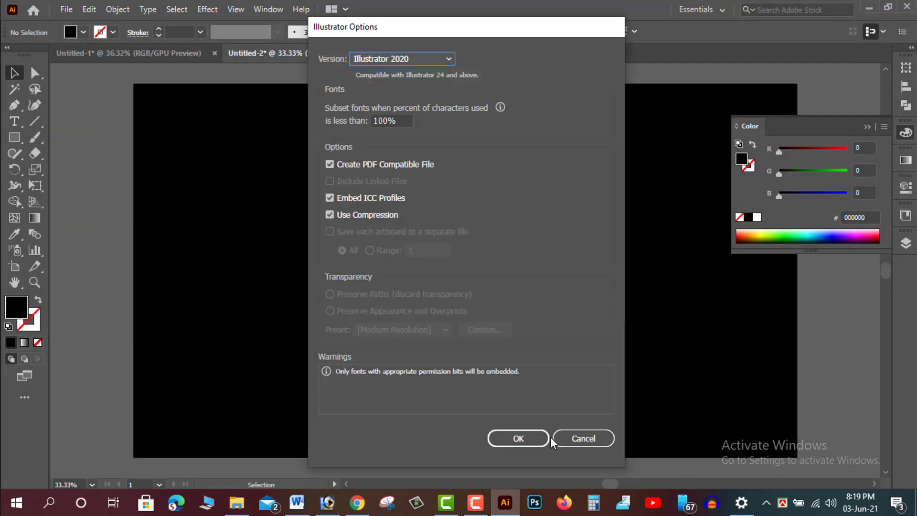
{"action": "left_click", "coordinate": [507, 437]}
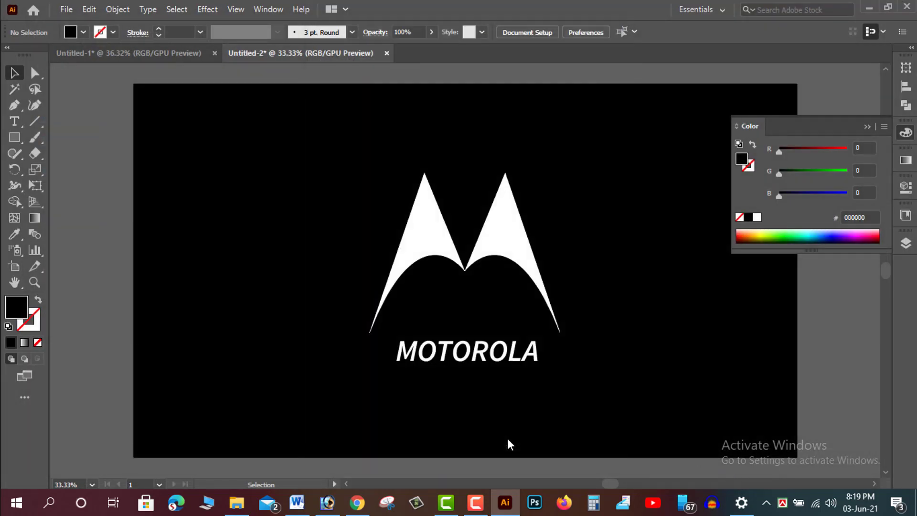
{"action": "left_click", "coordinate": [66, 9]}
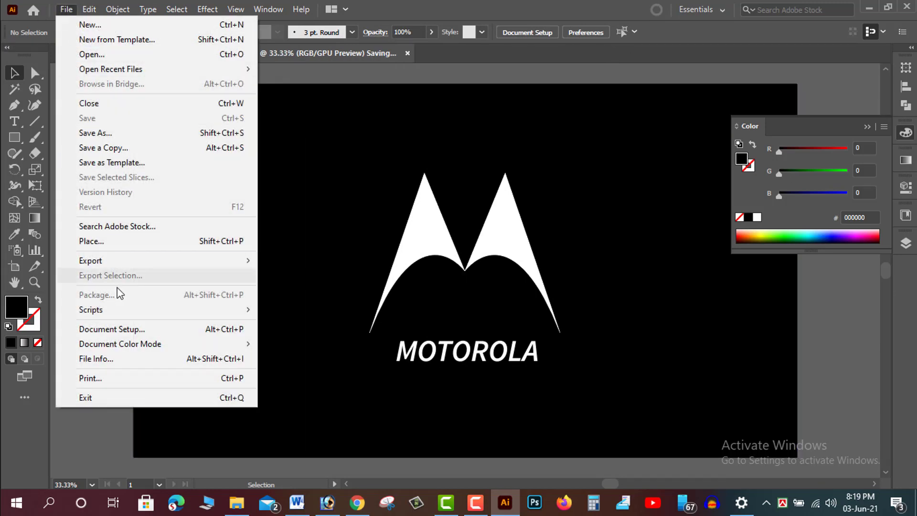
{"action": "left_click", "coordinate": [109, 429]}
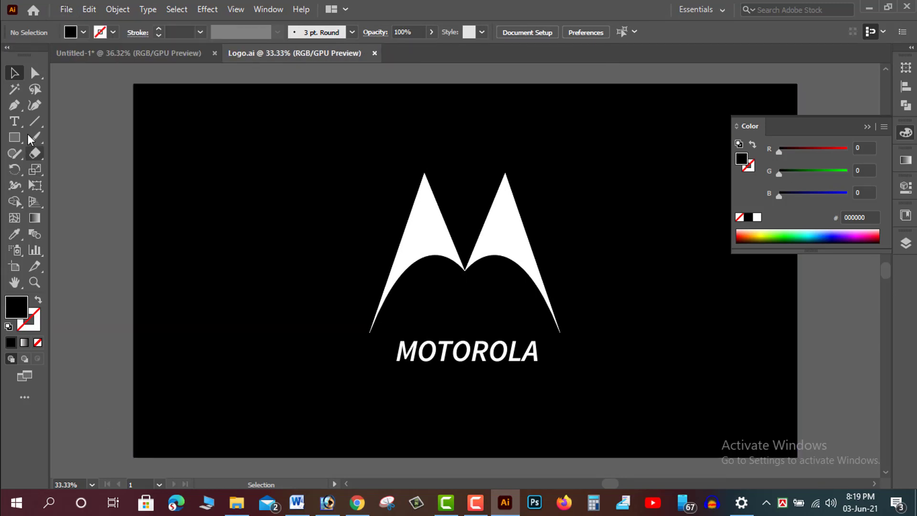
- Add a point text object near the top-left corner containing the designer's name
{"action": "left_click", "coordinate": [14, 121]}
{"action": "left_click", "coordinate": [193, 173]}
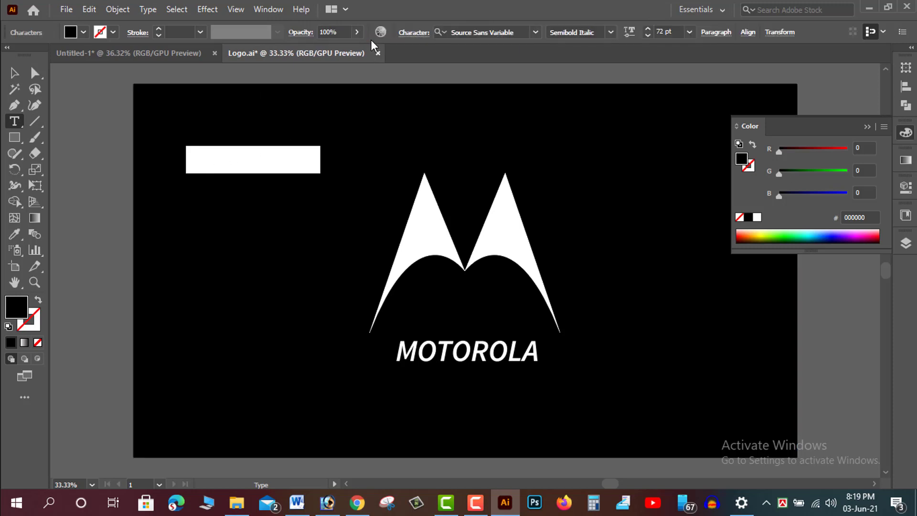
{"action": "key", "text": "BackSpace"}
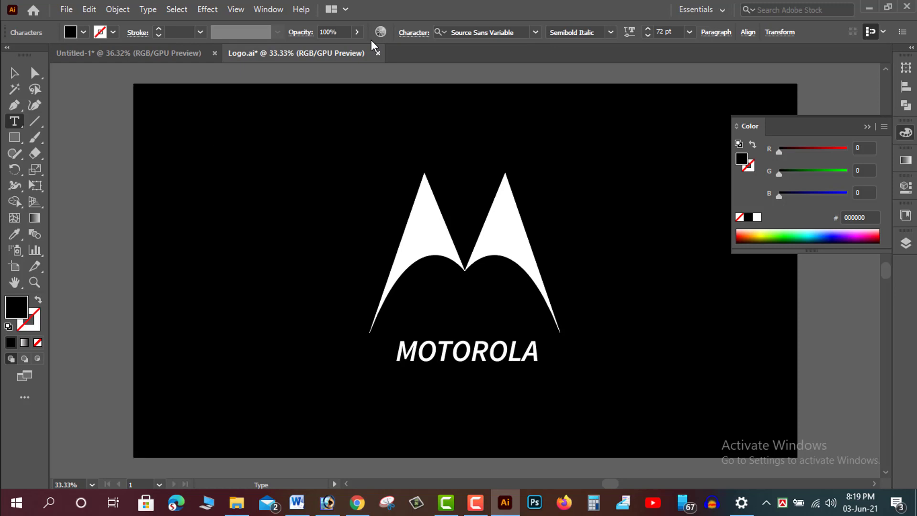
{"action": "type", "text": "al"}
{"action": "key", "text": "ctrl+a"}
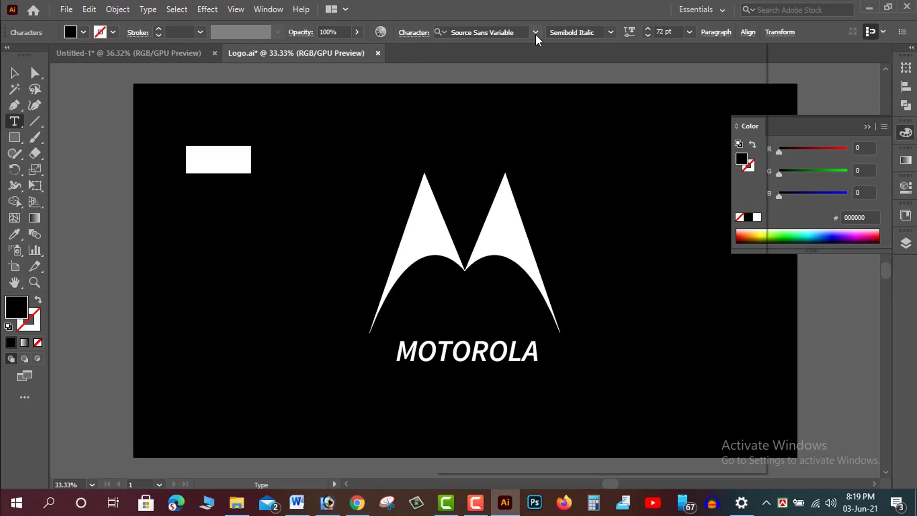
- Set the name text's font to Cattily Demo and its fill to white
{"action": "left_click", "coordinate": [535, 32]}
{"action": "left_click", "coordinate": [518, 142]}
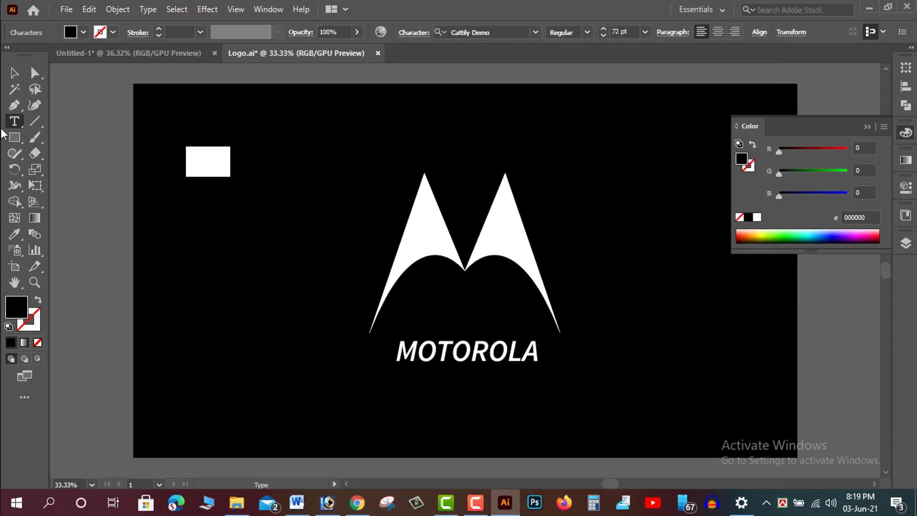
{"action": "left_click", "coordinate": [15, 73]}
{"action": "left_click", "coordinate": [83, 32]}
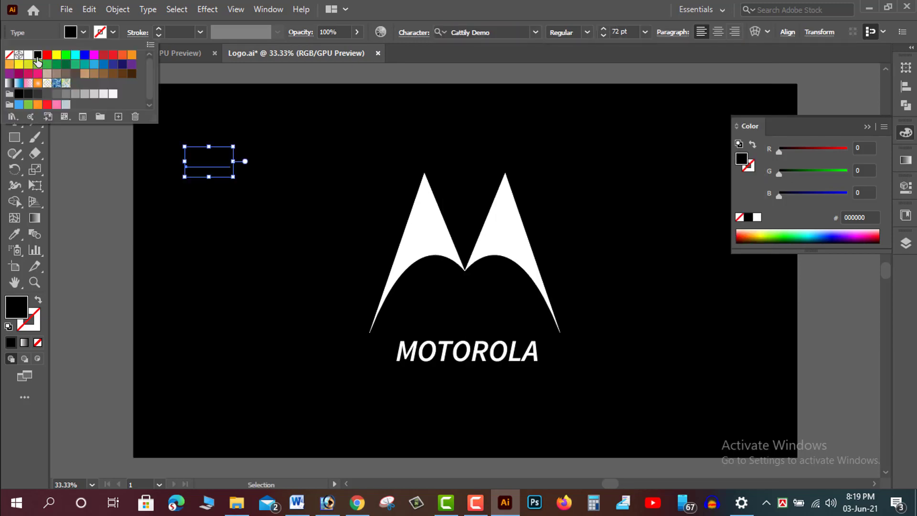
{"action": "left_click", "coordinate": [20, 55]}
{"action": "left_click", "coordinate": [28, 55]}
{"action": "left_click", "coordinate": [45, 218]}
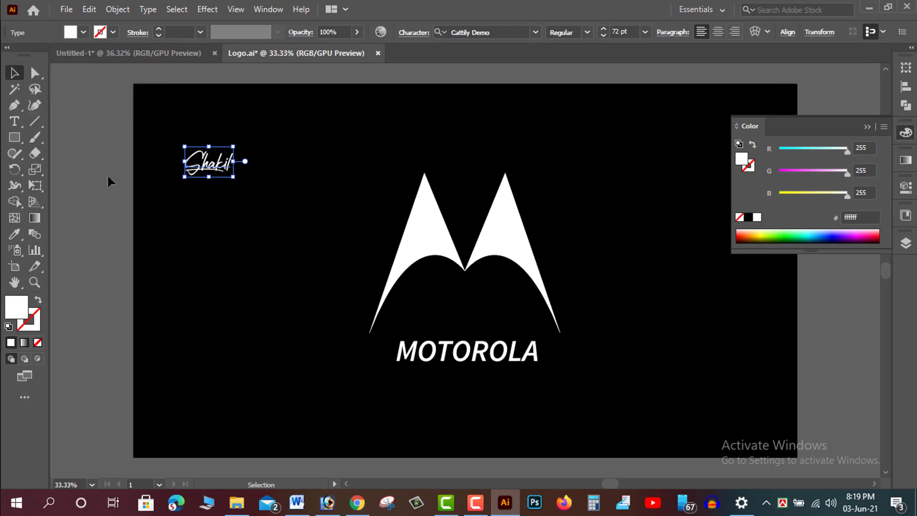
- Rotate and slightly enlarge the signature text so it slants upward near the artboard's top-left corner
{"action": "left_click", "coordinate": [109, 179]}
{"action": "left_click", "coordinate": [248, 174]}
{"action": "left_click", "coordinate": [231, 171]}
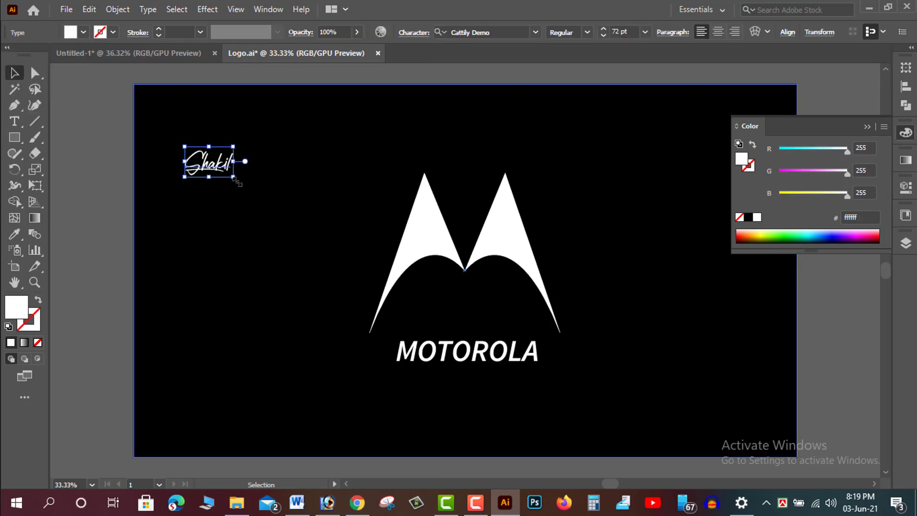
{"action": "left_click_drag", "start_coordinate": [235, 177], "coordinate": [270, 152]}
{"action": "left_click", "coordinate": [120, 174]}
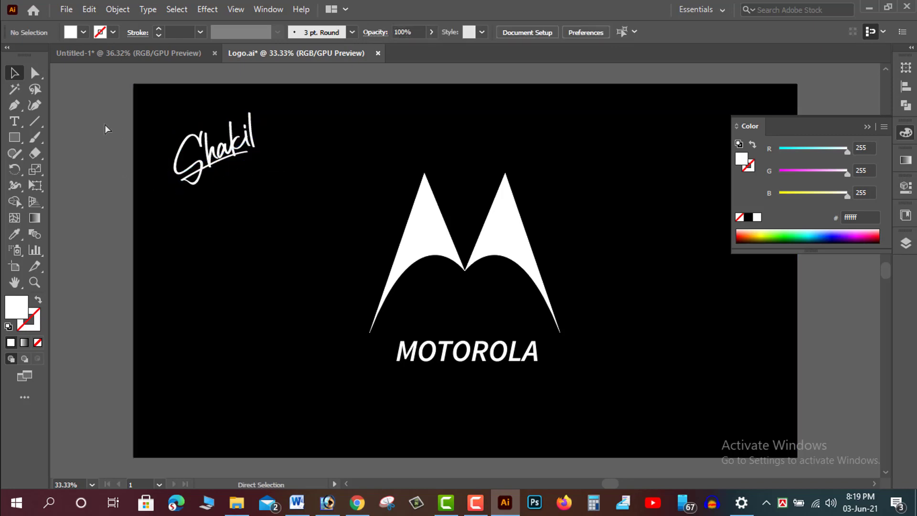
{"action": "left_click", "coordinate": [65, 9]}
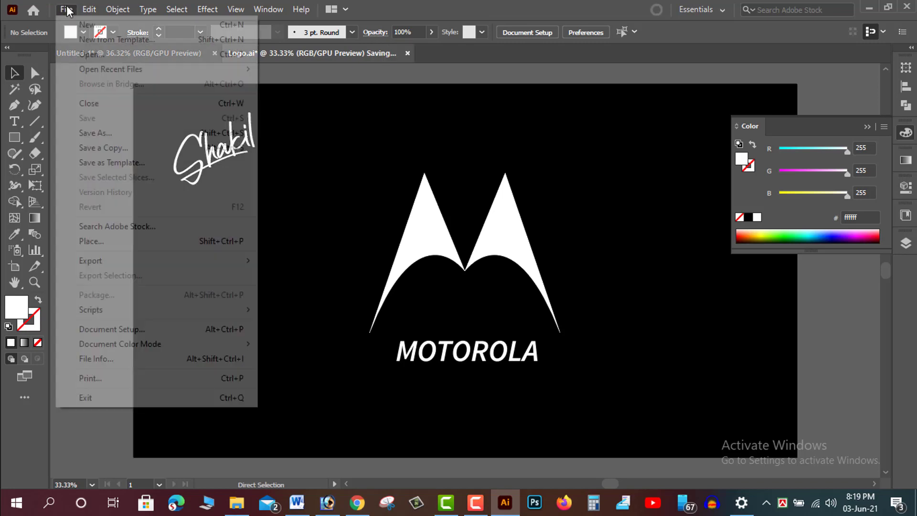
{"action": "mouse_move", "coordinate": [125, 262]}
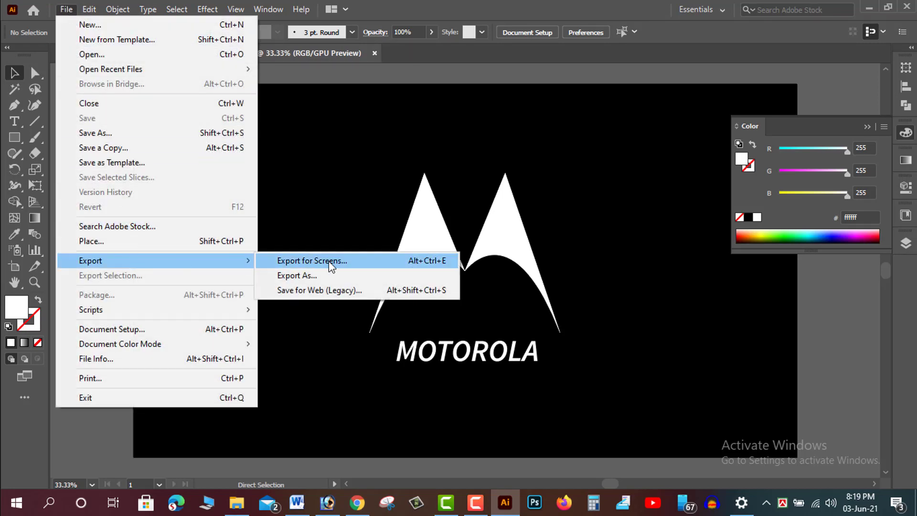
{"action": "left_click", "coordinate": [328, 276]}
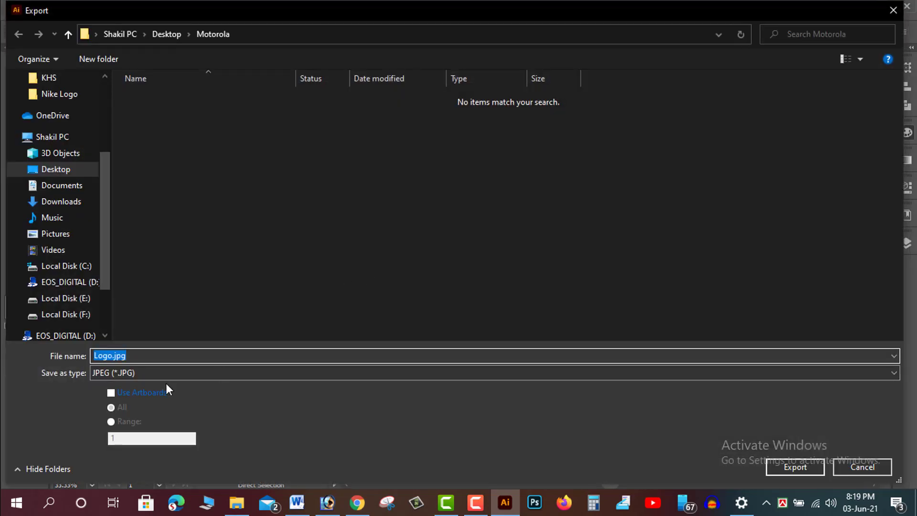
{"action": "left_click", "coordinate": [850, 466]}
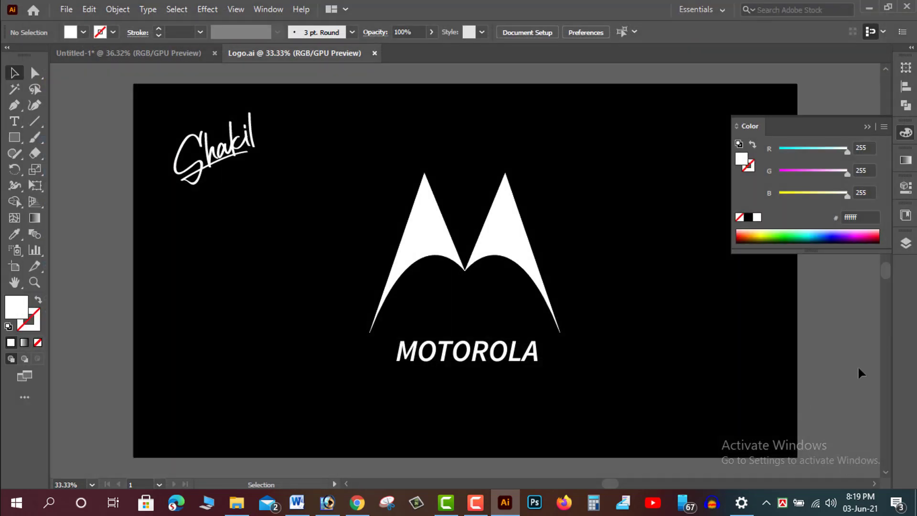
- Switch the Color panel to CMYK and set the background rectangle's fill to 100% cyan, magenta, yellow and black
{"action": "left_click", "coordinate": [743, 349]}
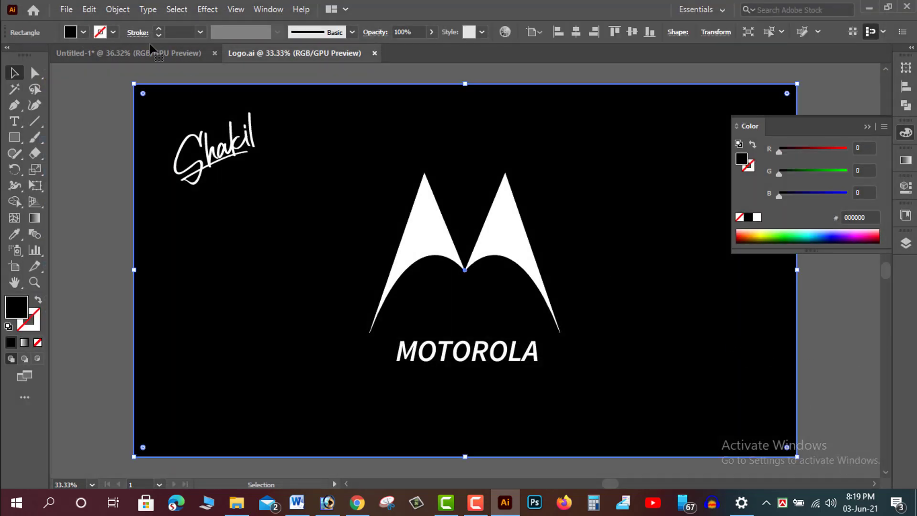
{"action": "left_click", "coordinate": [906, 133]}
{"action": "left_click", "coordinate": [904, 135]}
{"action": "left_click", "coordinate": [884, 127]}
{"action": "left_click", "coordinate": [804, 199]}
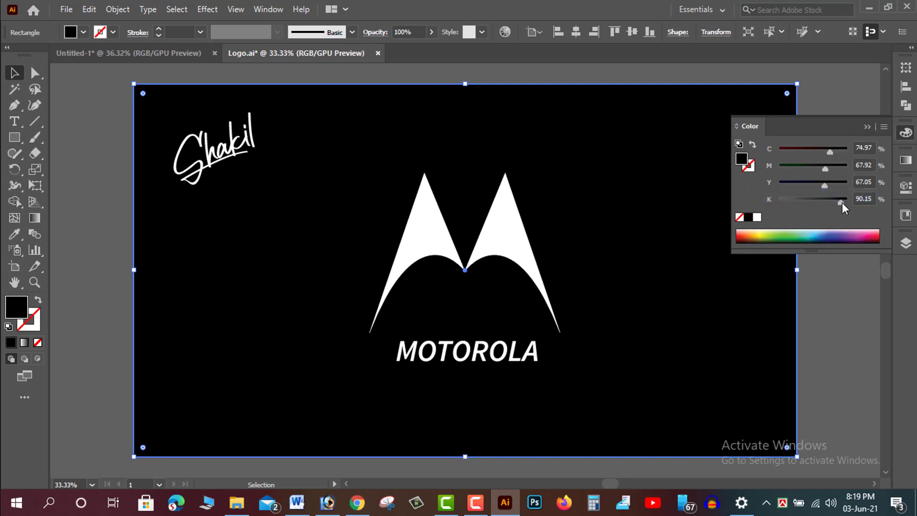
{"action": "left_click_drag", "start_coordinate": [825, 169], "coordinate": [903, 142]}
{"action": "left_click", "coordinate": [839, 301]}
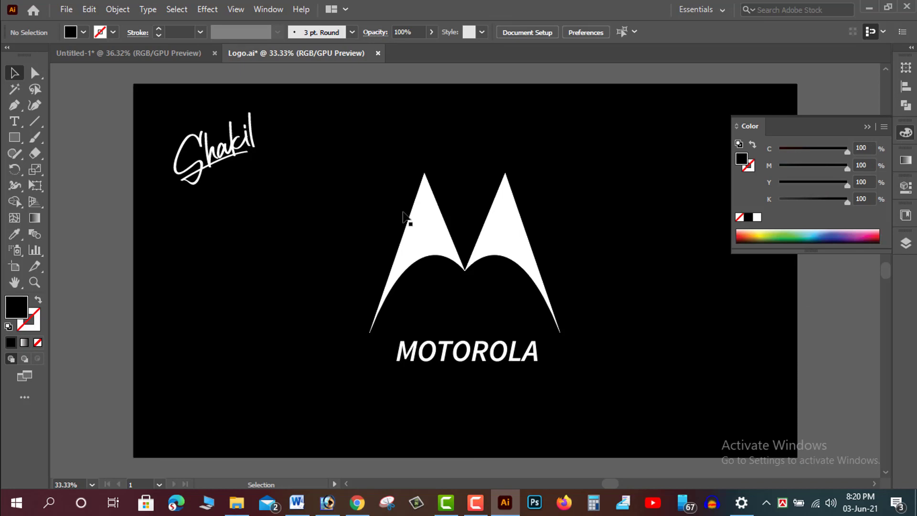
- Export the artwork as a JPEG named Vector File in the Motorola folder with the default JPEG options
{"action": "left_click", "coordinate": [66, 9]}
{"action": "mouse_move", "coordinate": [119, 260]}
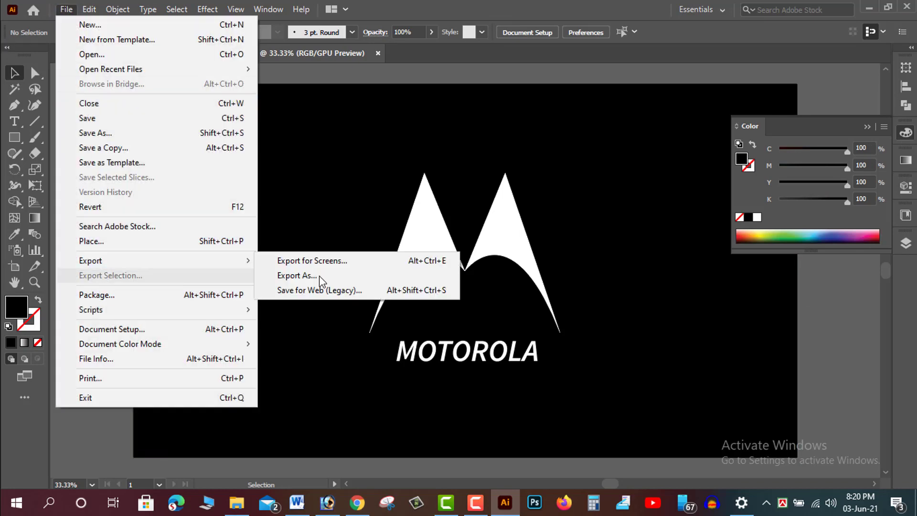
{"action": "left_click", "coordinate": [307, 278]}
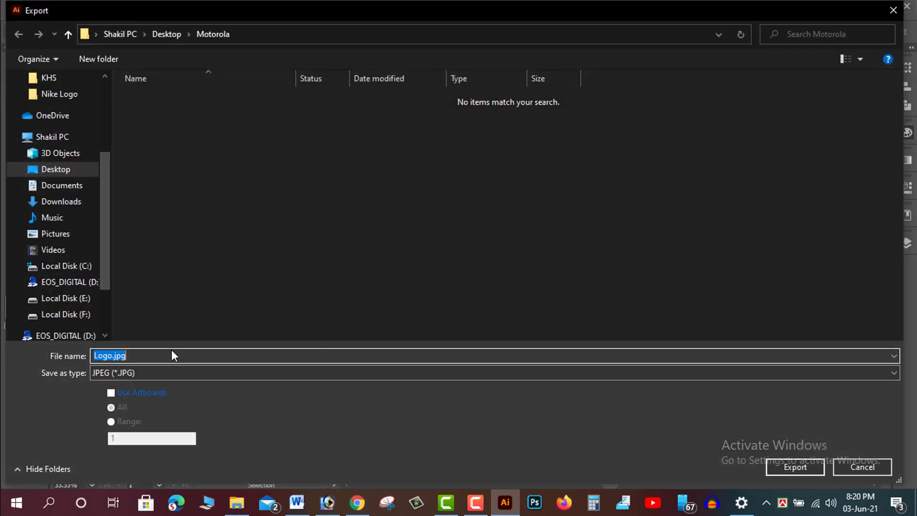
{"action": "type", "text": "Vev"}
{"action": "key", "text": "BackSpace"}
{"action": "type", "text": "ctor File"}
{"action": "left_click", "coordinate": [768, 460]}
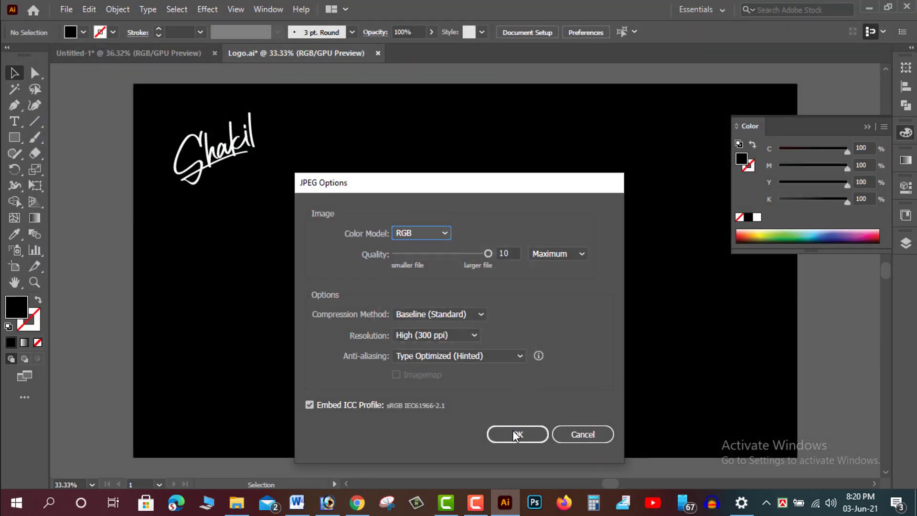
{"action": "left_click", "coordinate": [514, 432]}
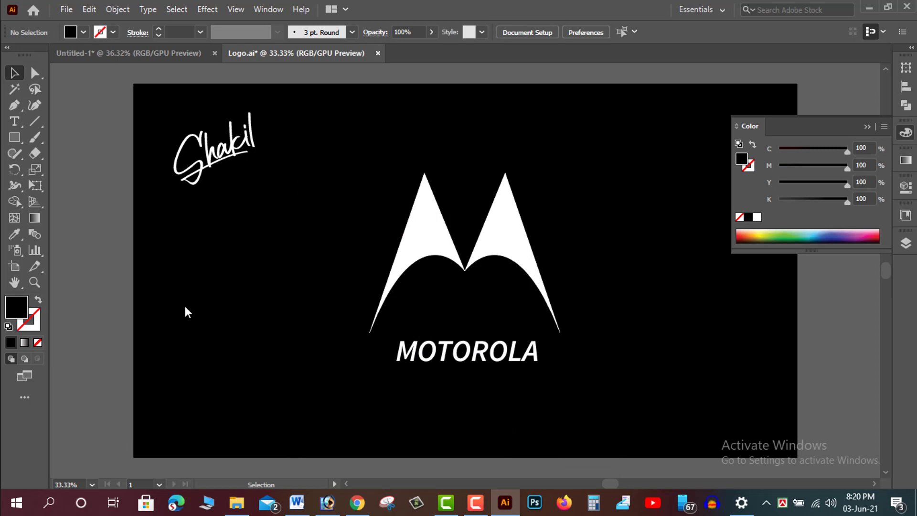